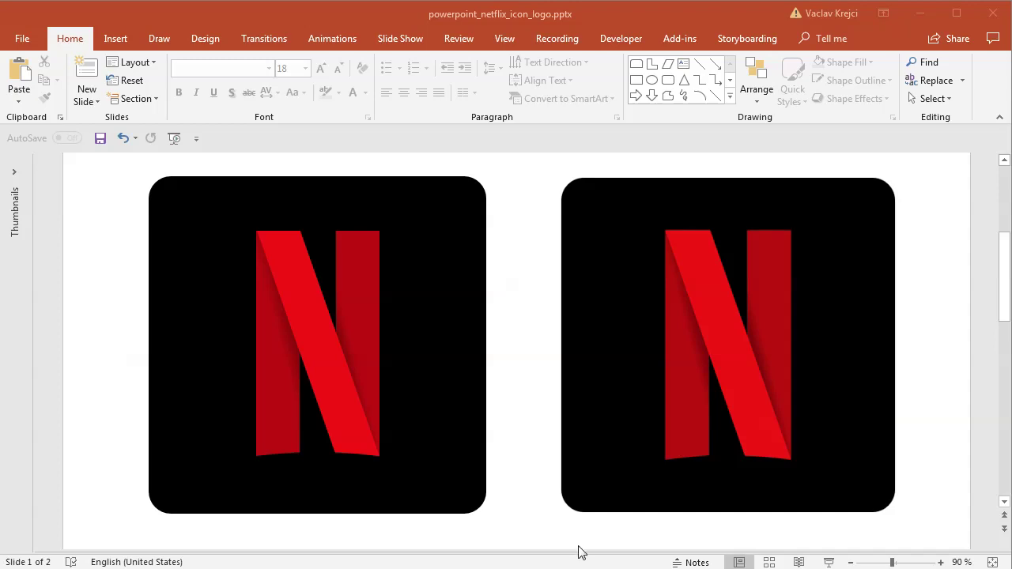
{"action": "left_click", "coordinate": [518, 427]}
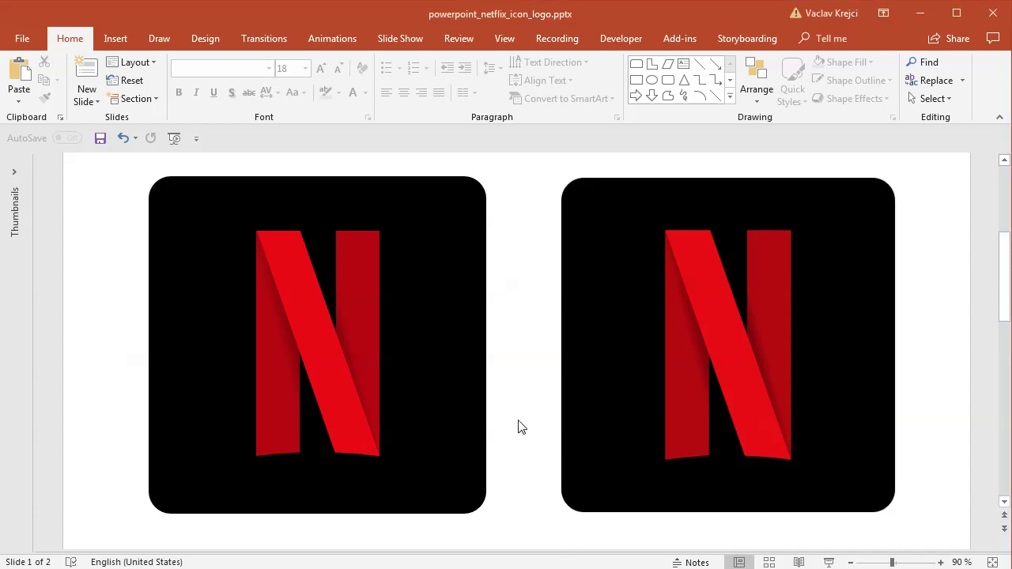
{"action": "left_click", "coordinate": [693, 332]}
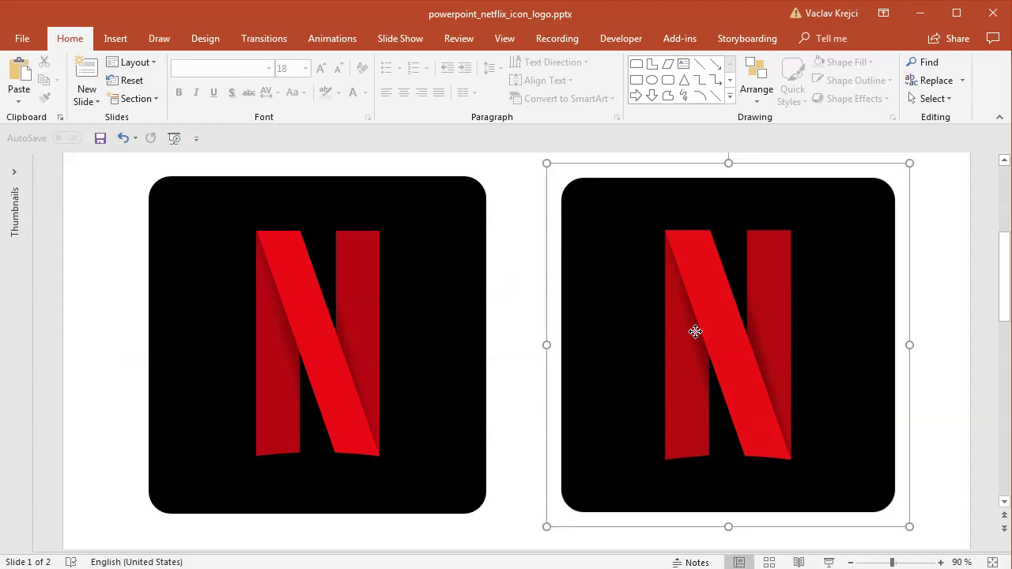
{"action": "left_click", "coordinate": [418, 330]}
{"action": "left_click", "coordinate": [358, 318]}
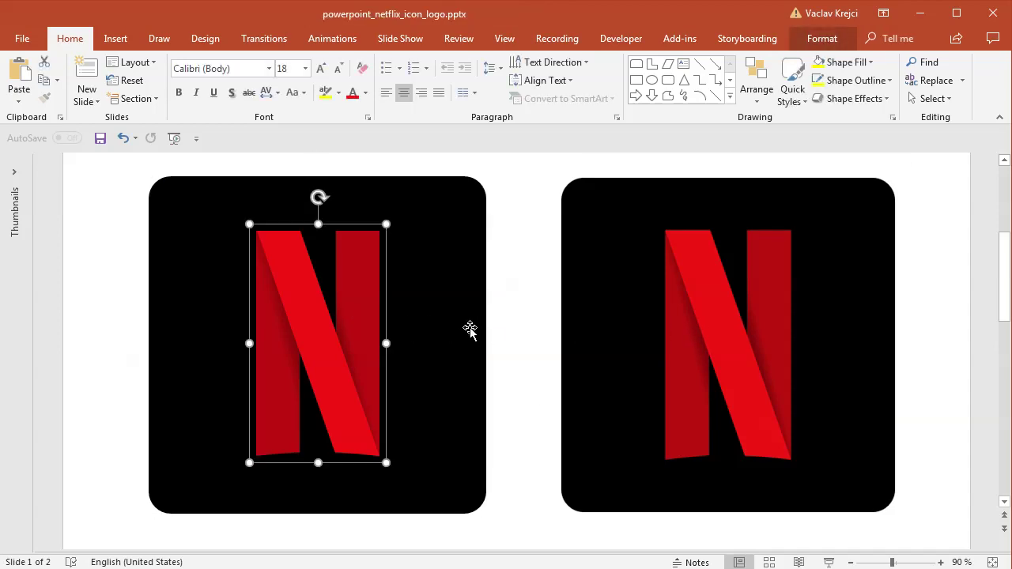
{"action": "left_click", "coordinate": [443, 331]}
{"action": "left_click", "coordinate": [513, 340]}
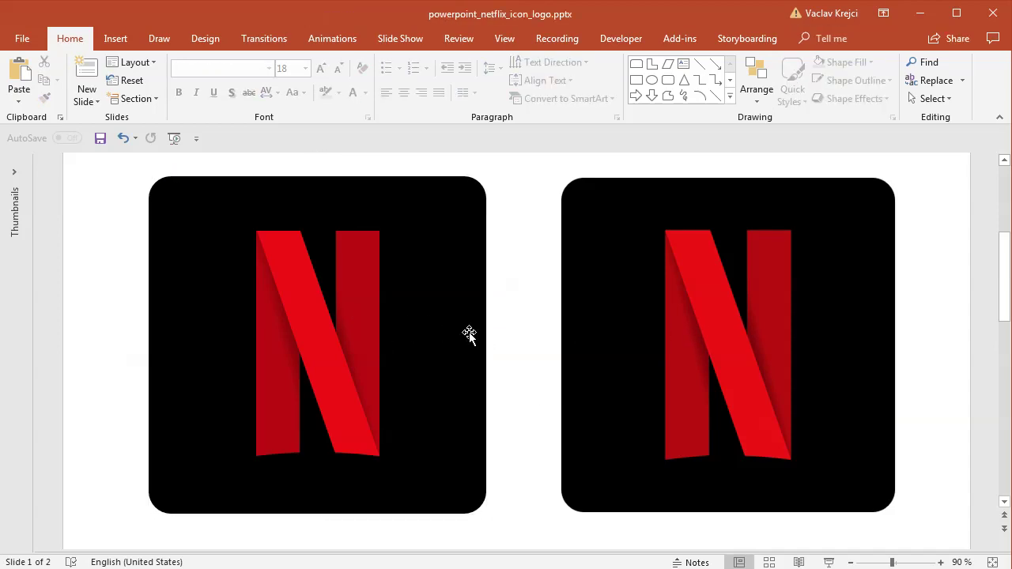
Step: Draw a square about 3.96 × 3.97 cm over the N logo picture on slide 2
{"action": "scroll", "coordinate": [615, 314], "scroll_direction": "down", "scroll_amount": 2}
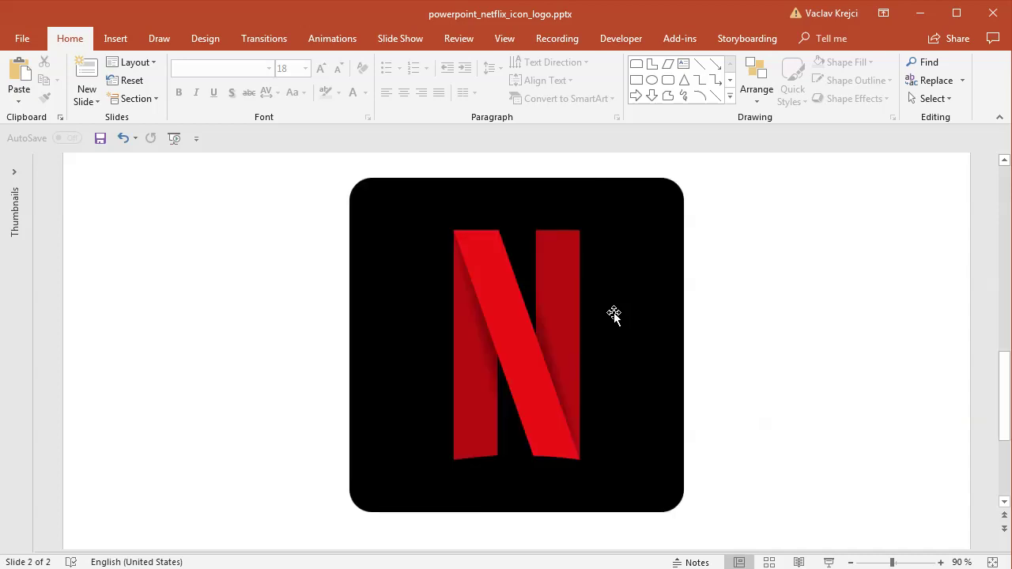
{"action": "left_click", "coordinate": [591, 323]}
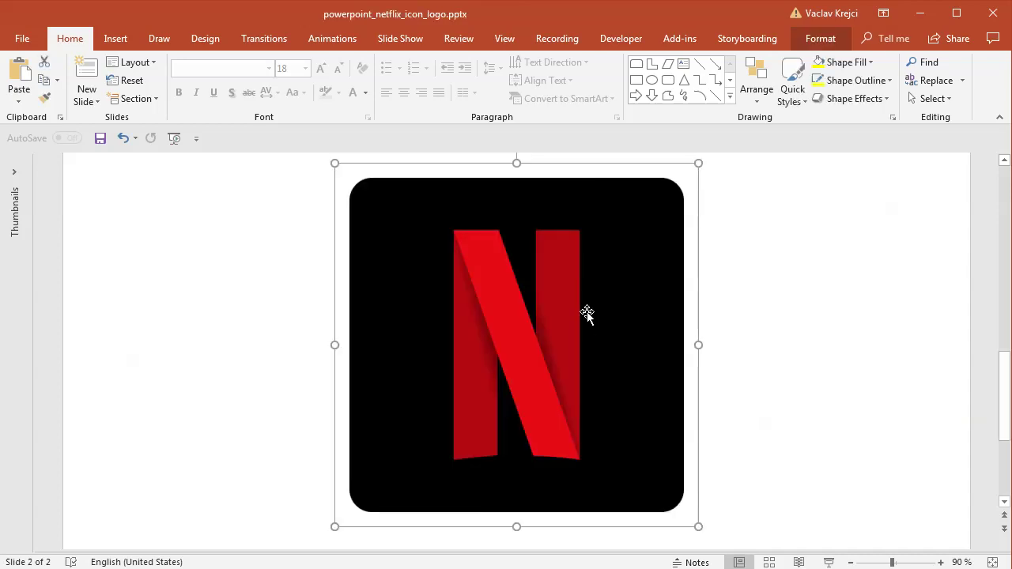
{"action": "left_click", "coordinate": [113, 38]}
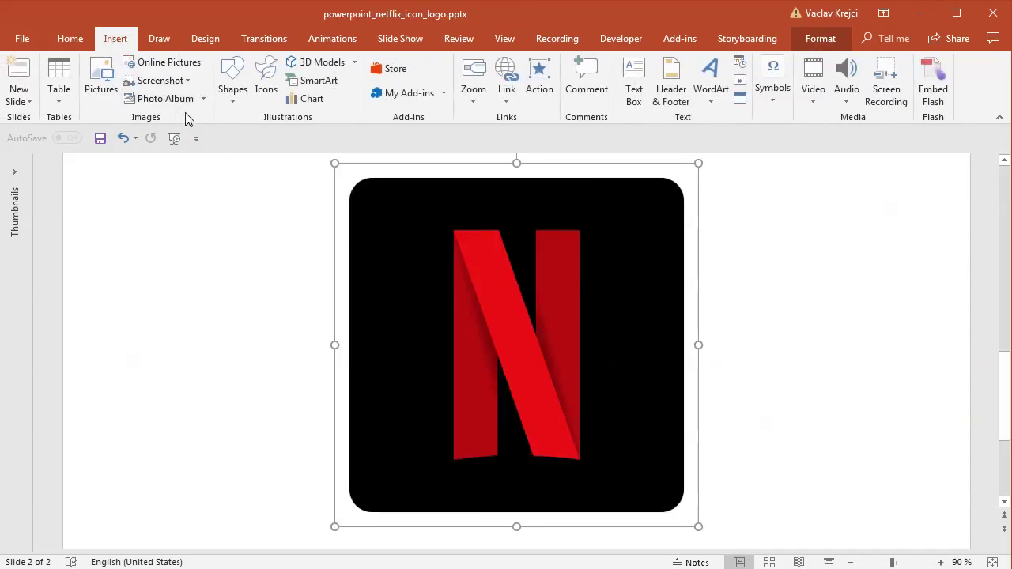
{"action": "left_click", "coordinate": [233, 101]}
{"action": "left_click", "coordinate": [321, 134]}
{"action": "left_click_drag", "start_coordinate": [409, 280], "coordinate": [517, 389]}
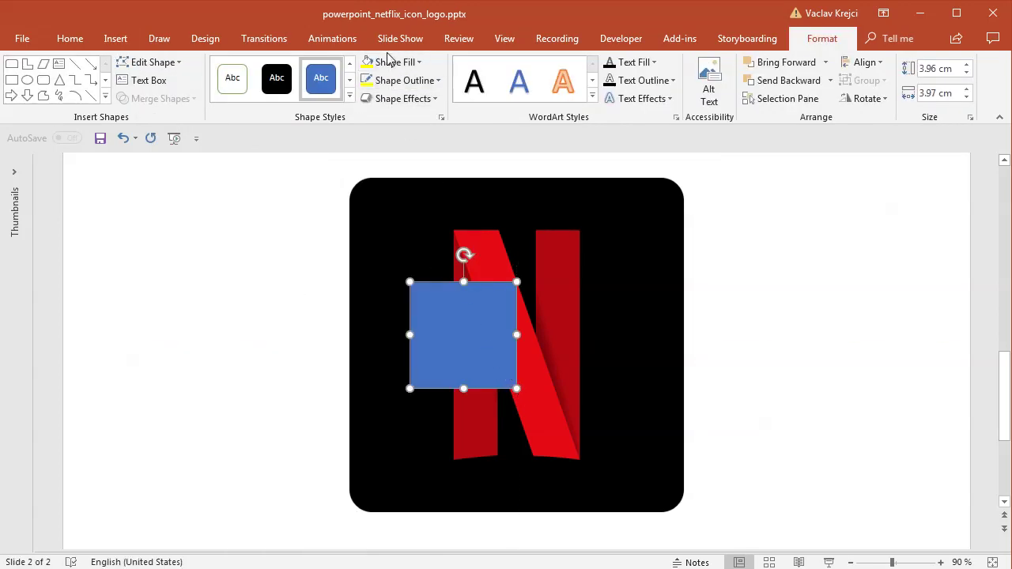
Step: Give the square a yellow outline and a partly transparent yellow fill
{"action": "left_click", "coordinate": [418, 61]}
{"action": "left_click", "coordinate": [367, 217]}
{"action": "left_click", "coordinate": [405, 80]}
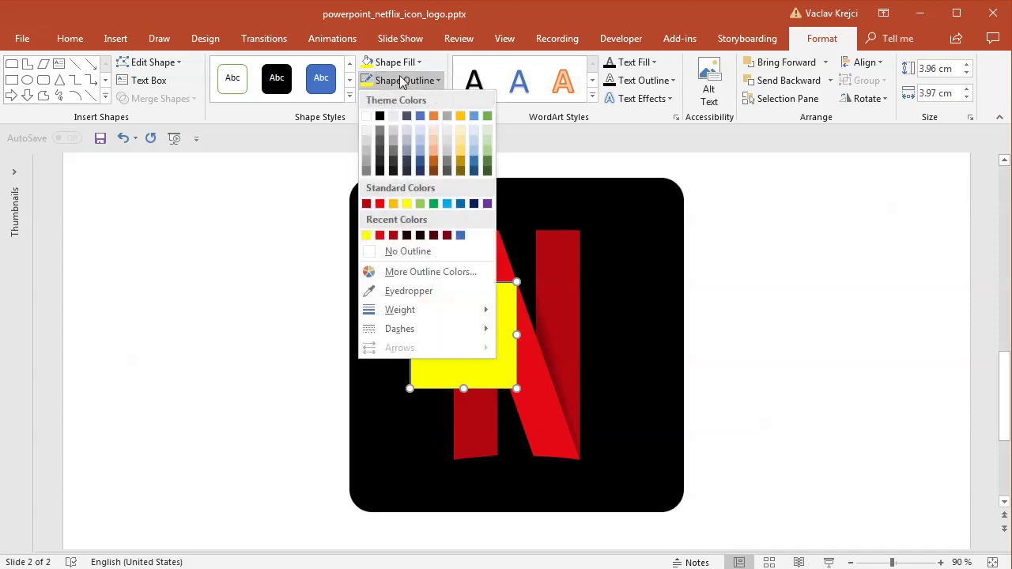
{"action": "left_click", "coordinate": [366, 235]}
{"action": "left_click", "coordinate": [393, 62]}
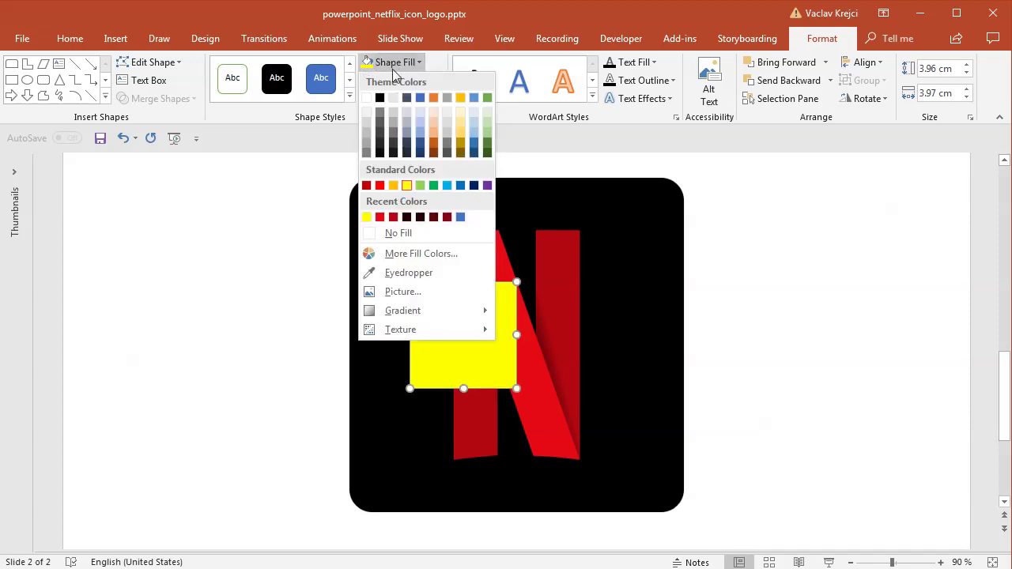
{"action": "left_click", "coordinate": [435, 255]}
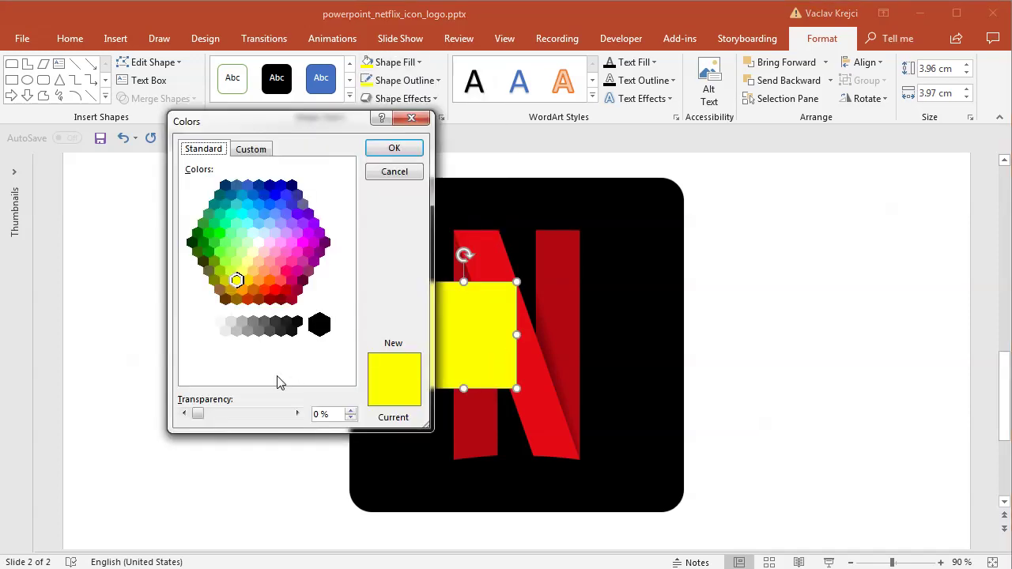
{"action": "left_click_drag", "start_coordinate": [202, 419], "coordinate": [256, 419]}
{"action": "left_click", "coordinate": [394, 148]}
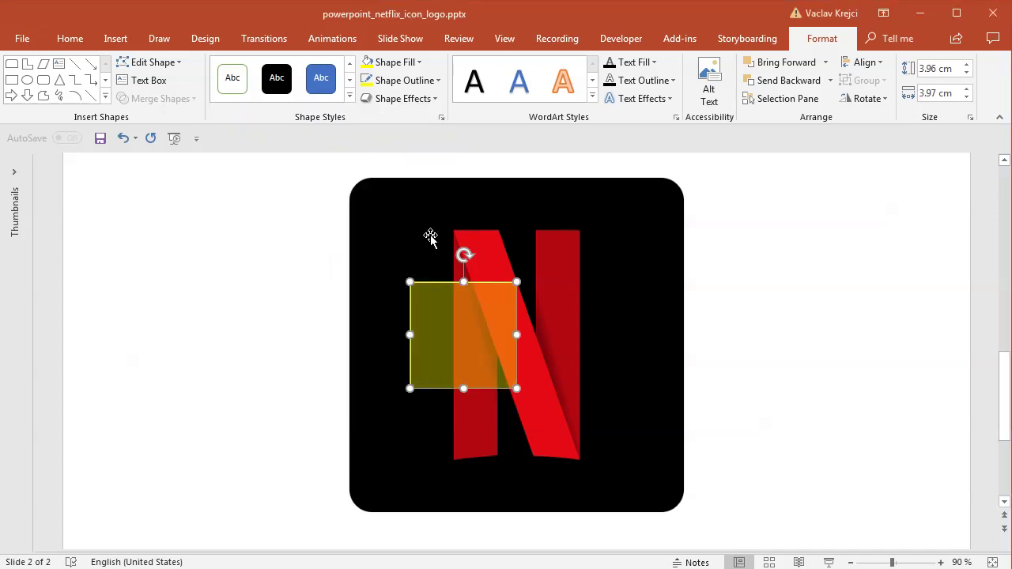
Step: Make the transparent yellow square's formatting the default for new shapes and remove the square from the slide
{"action": "right_click", "coordinate": [449, 299]}
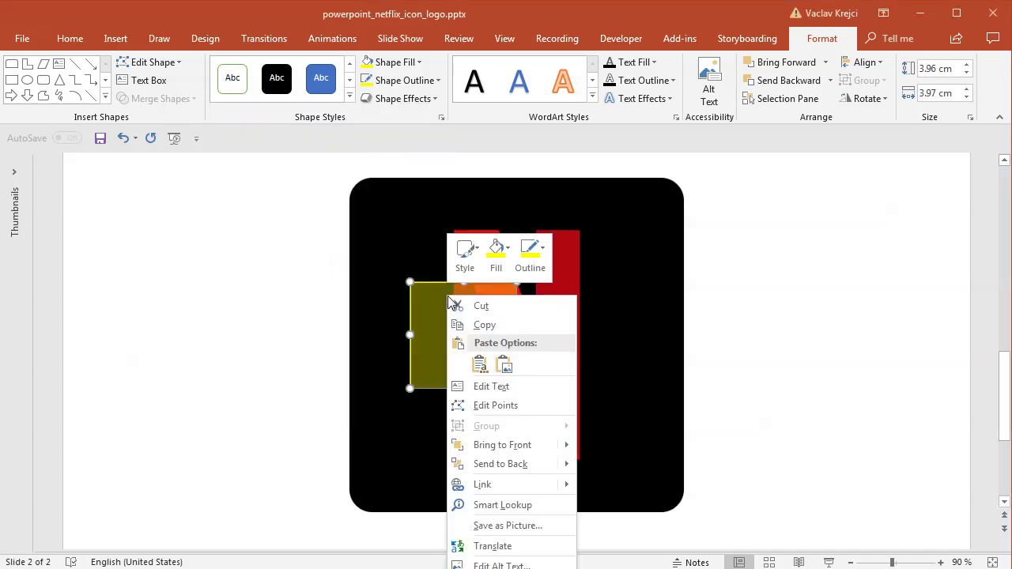
{"action": "key", "text": "Escape"}
{"action": "left_click_drag", "start_coordinate": [1004, 397], "coordinate": [1004, 428]}
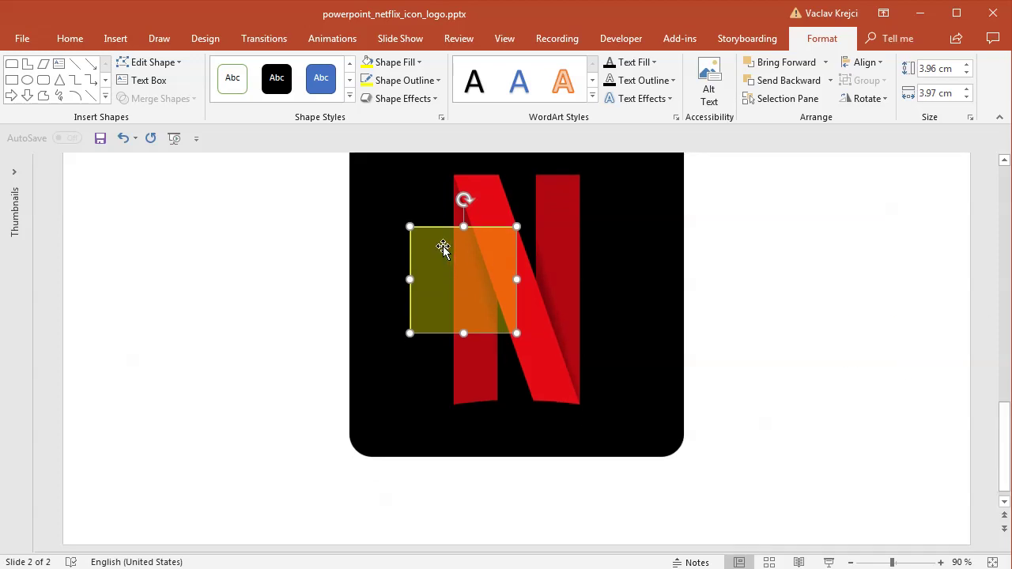
{"action": "right_click", "coordinate": [439, 238]}
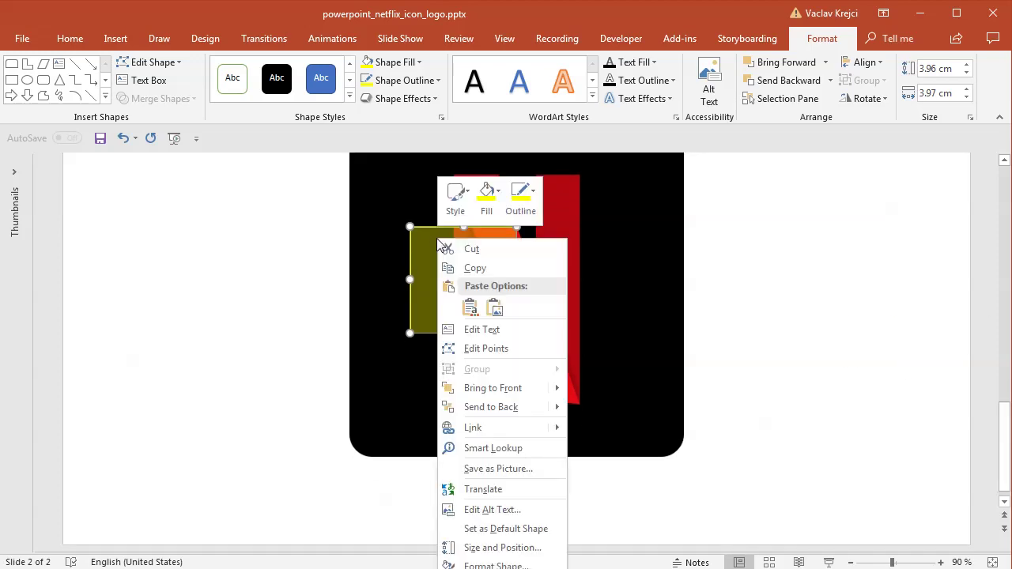
{"action": "left_click", "coordinate": [520, 529]}
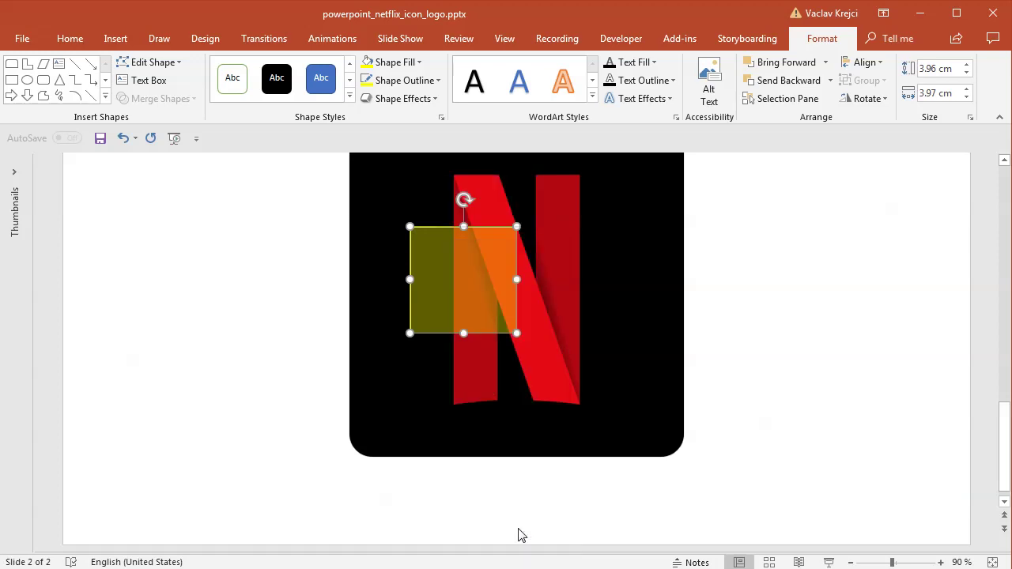
{"action": "left_click", "coordinate": [931, 362]}
{"action": "left_click_drag", "start_coordinate": [1002, 416], "coordinate": [1006, 377]}
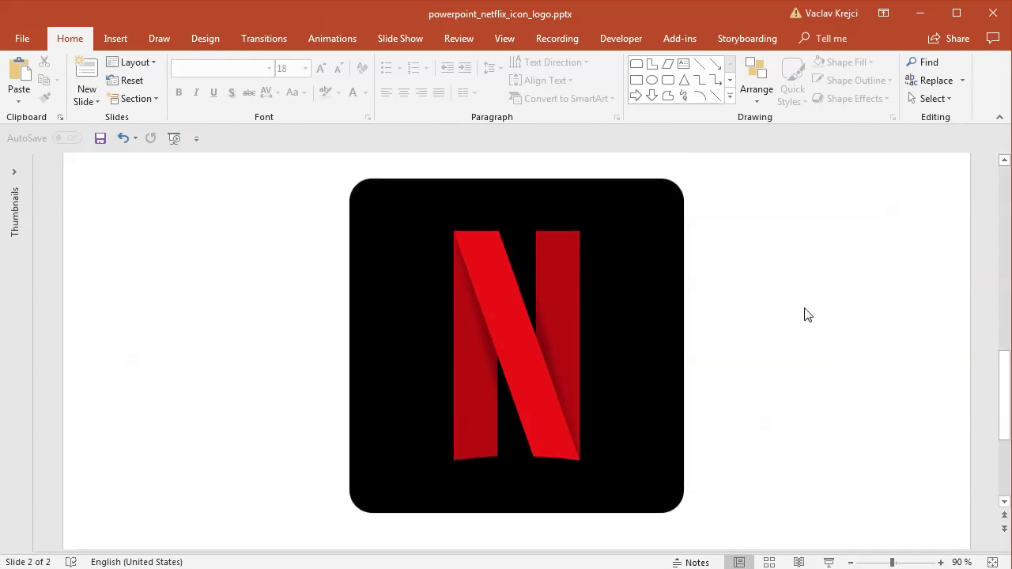
Step: Draw a rectangle about 9.54 cm high and 1.65 cm wide over the N's left leg, extending below its bottom edge
{"action": "left_click", "coordinate": [115, 38]}
{"action": "left_click", "coordinate": [237, 95]}
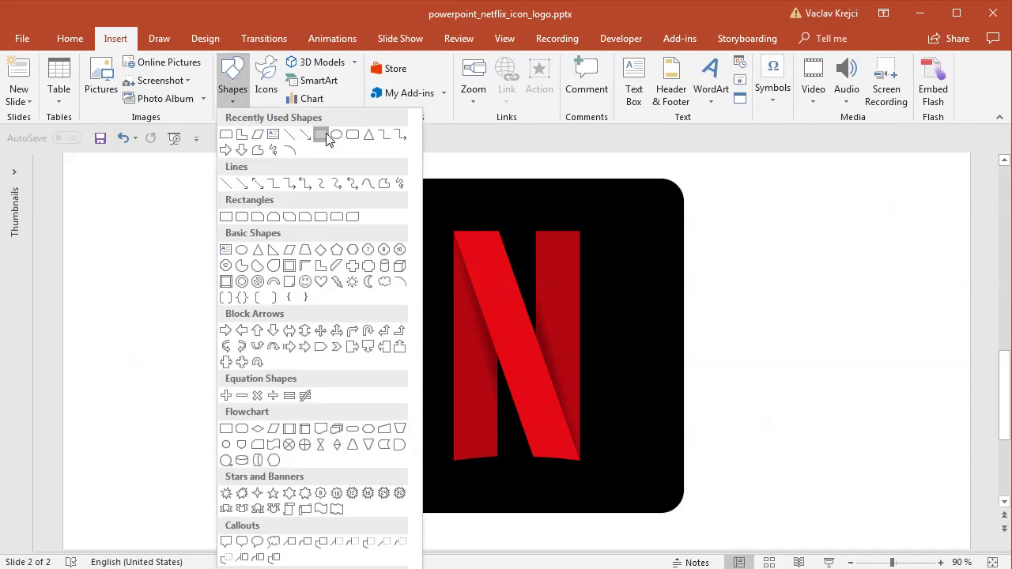
{"action": "left_click", "coordinate": [321, 135]}
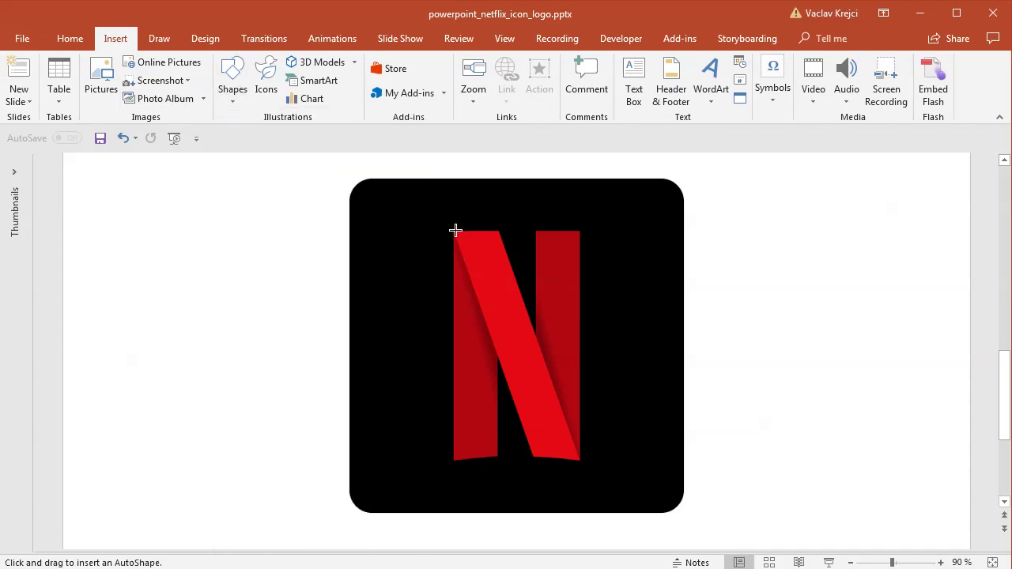
{"action": "mouse_move", "coordinate": [454, 230]}
{"action": "left_mouse_down"}
{"action": "mouse_move", "coordinate": [501, 429]}
{"action": "mouse_move", "coordinate": [499, 486]}
{"action": "left_mouse_up"}
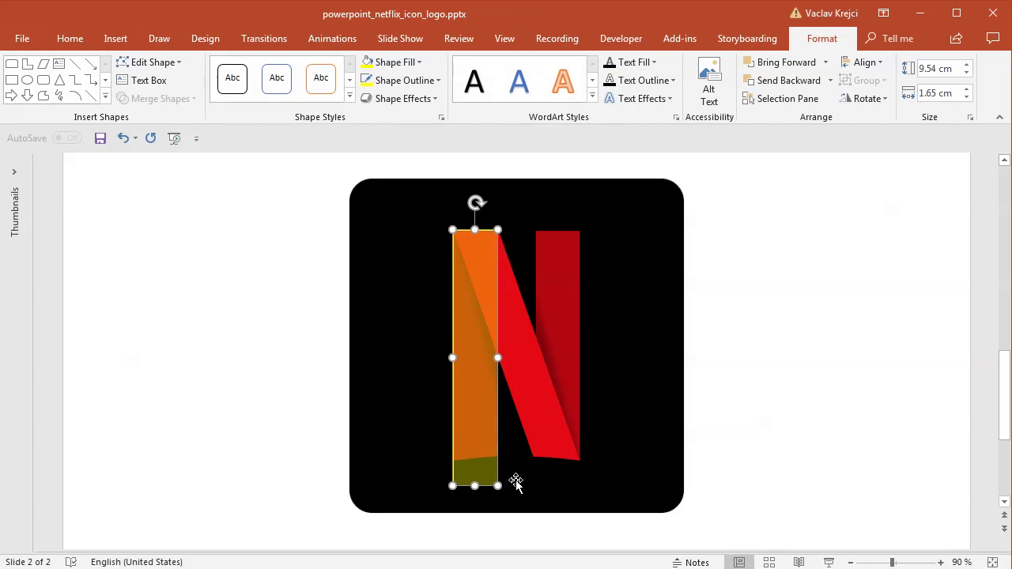
Step: Duplicate the left-leg rectangle and align the copy over the N's right leg
{"action": "key", "text": "ctrl+c"}
{"action": "key", "text": "ctrl+v"}
{"action": "mouse_move", "coordinate": [488, 409]}
{"action": "left_mouse_down"}
{"action": "mouse_move", "coordinate": [559, 388]}
{"action": "mouse_move", "coordinate": [560, 400]}
{"action": "left_mouse_up"}
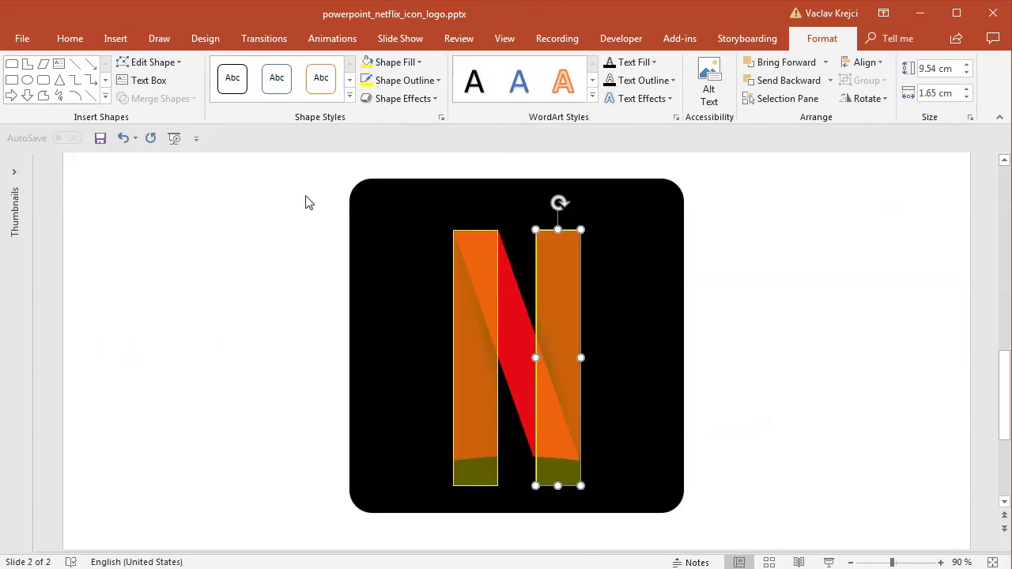
Step: Draw a parallelogram about 8.6 cm high and 4.73 cm wide across the whole N, spanning both legs
{"action": "left_click", "coordinate": [115, 38]}
{"action": "left_click", "coordinate": [229, 95]}
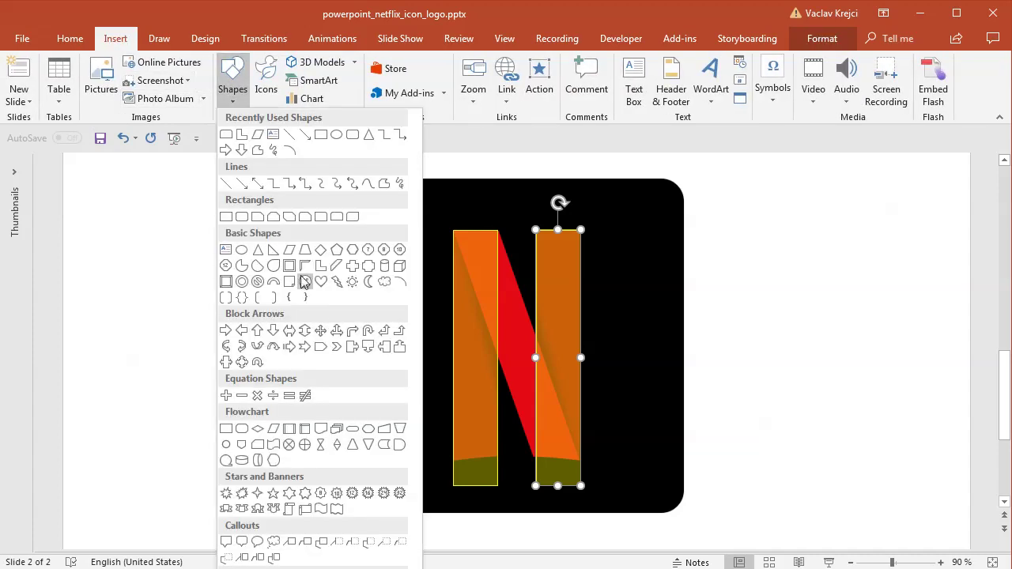
{"action": "left_click", "coordinate": [289, 250]}
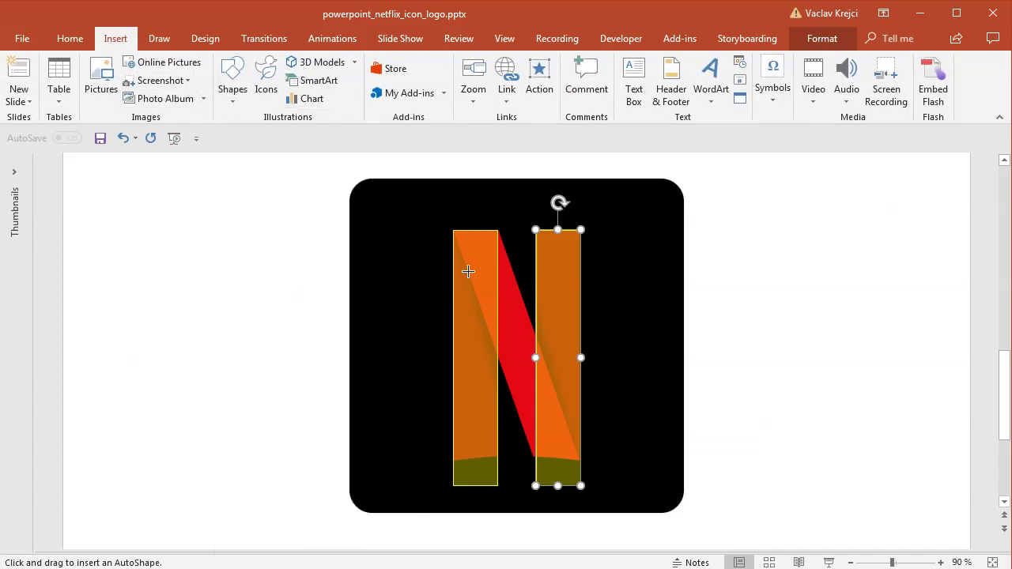
{"action": "left_click_drag", "start_coordinate": [452, 229], "coordinate": [580, 460]}
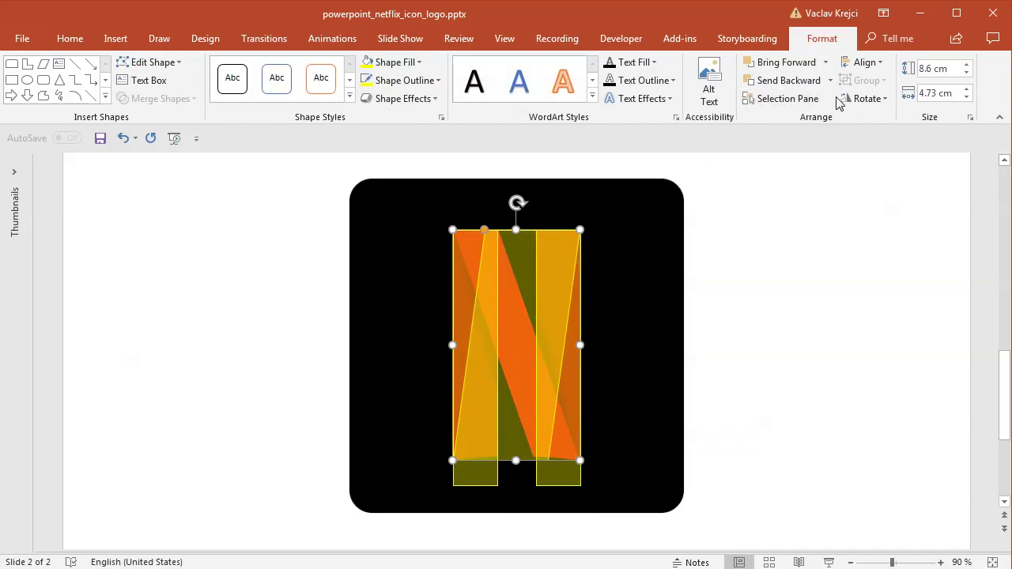
Step: Flip the parallelogram vertically and adjust its slant to match the N's diagonal band
{"action": "left_click", "coordinate": [867, 98]}
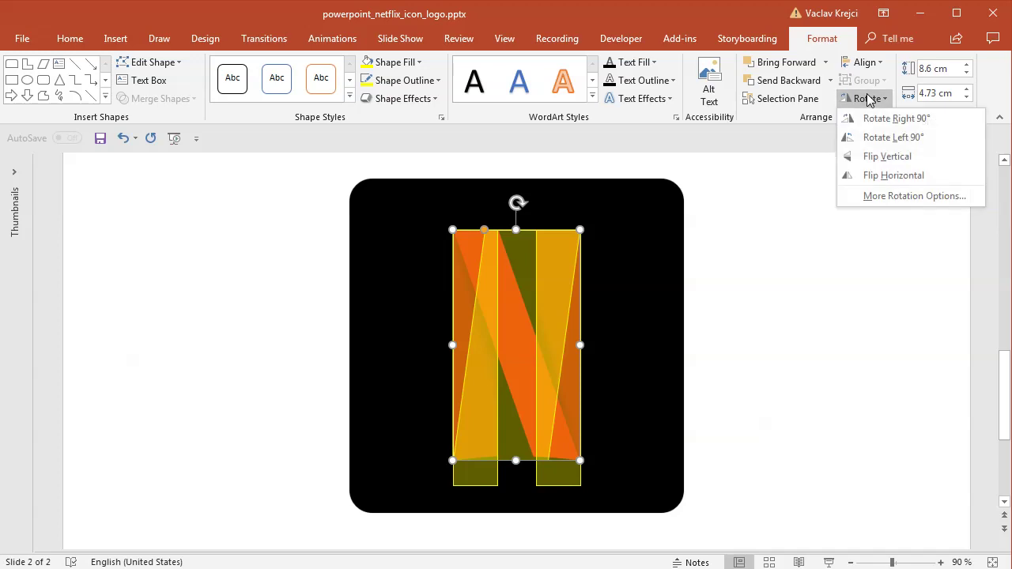
{"action": "left_click", "coordinate": [892, 158]}
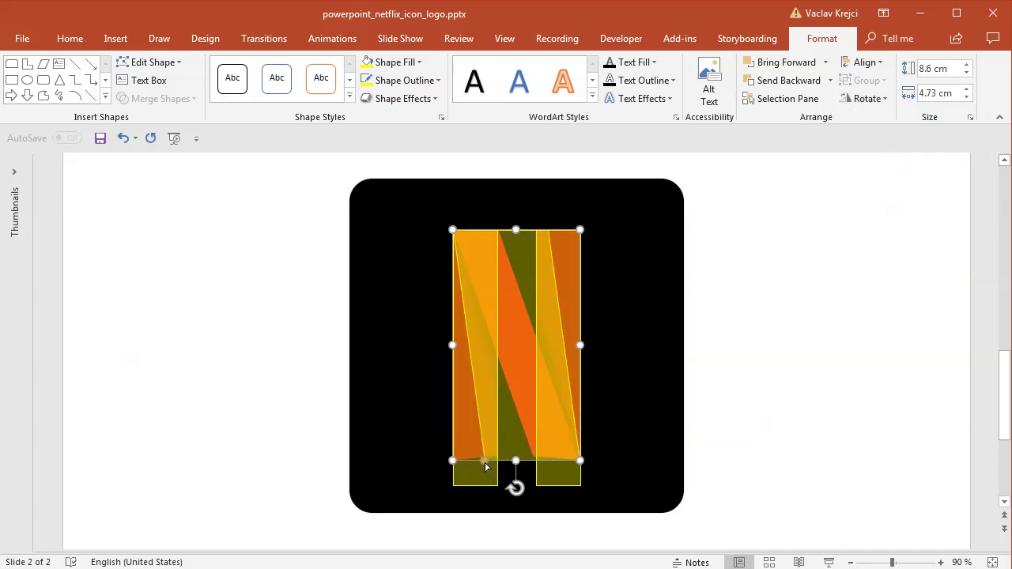
{"action": "left_click_drag", "start_coordinate": [485, 467], "coordinate": [534, 469]}
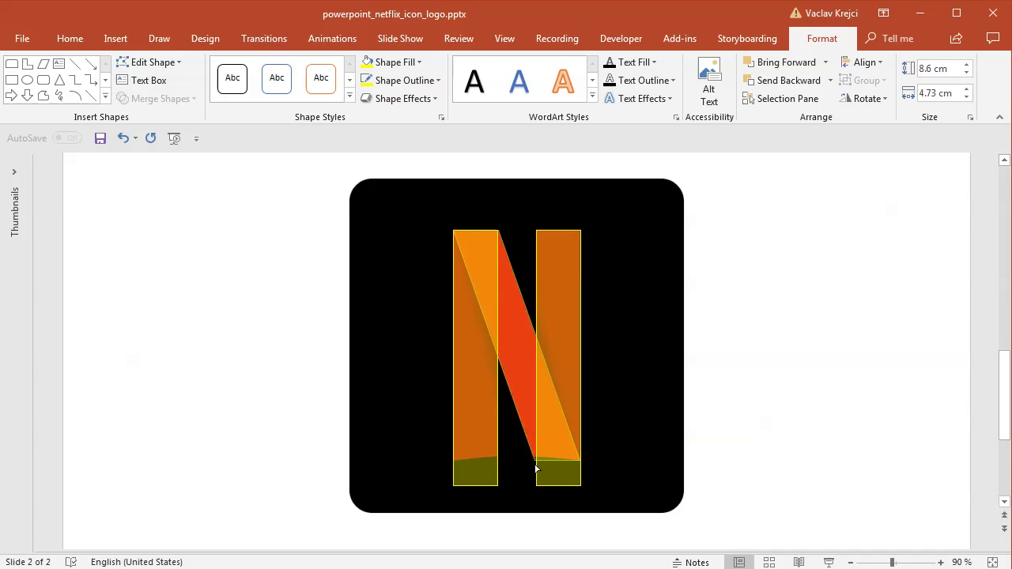
{"action": "left_click", "coordinate": [764, 364]}
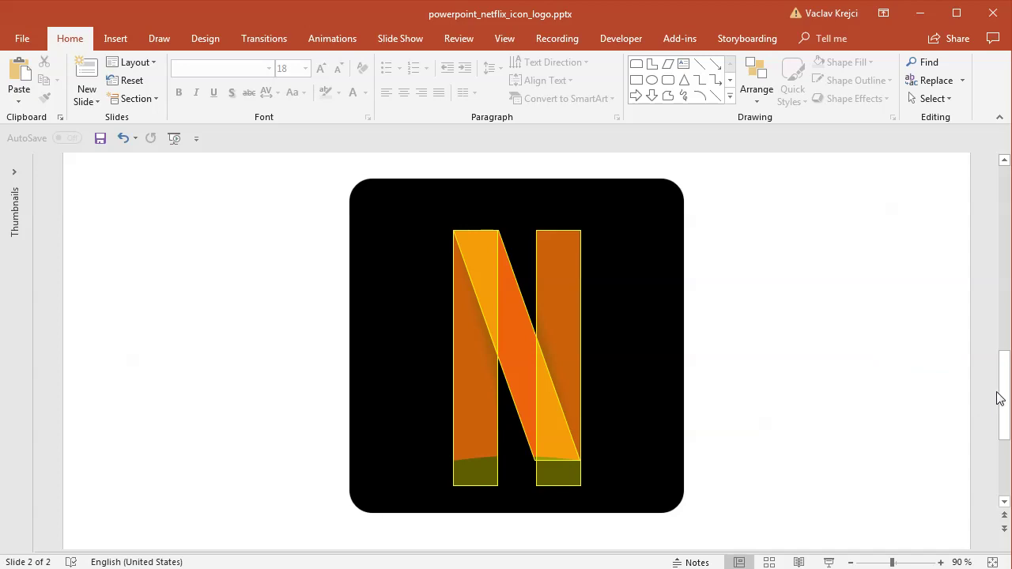
Step: Draw an ellipse about 10.96 cm high and 18.96 cm wide, with its upper arc following the curved bottom of the N
{"action": "left_click_drag", "start_coordinate": [1001, 398], "coordinate": [1001, 426]}
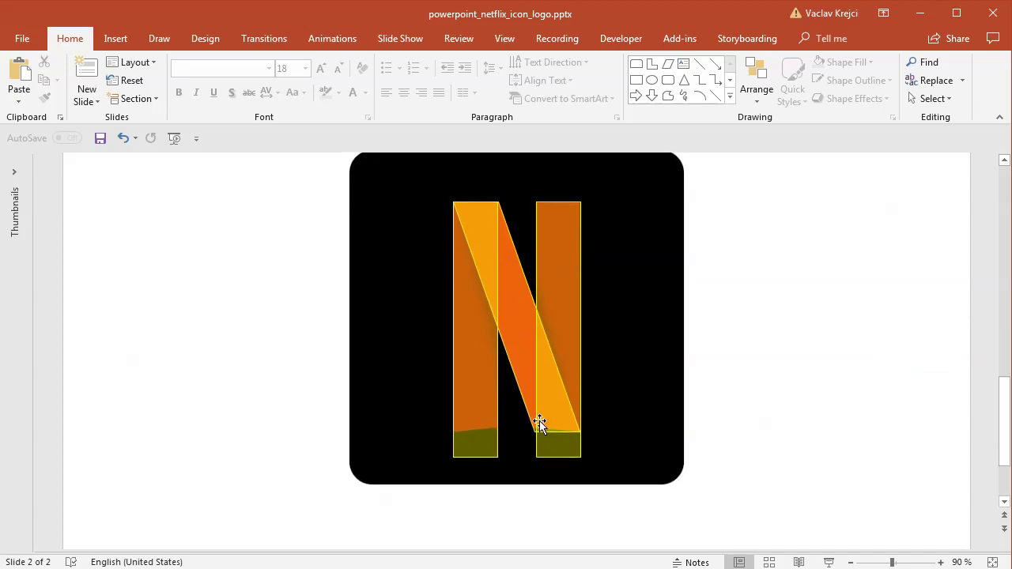
{"action": "left_click_drag", "start_coordinate": [1005, 445], "coordinate": [1005, 473]}
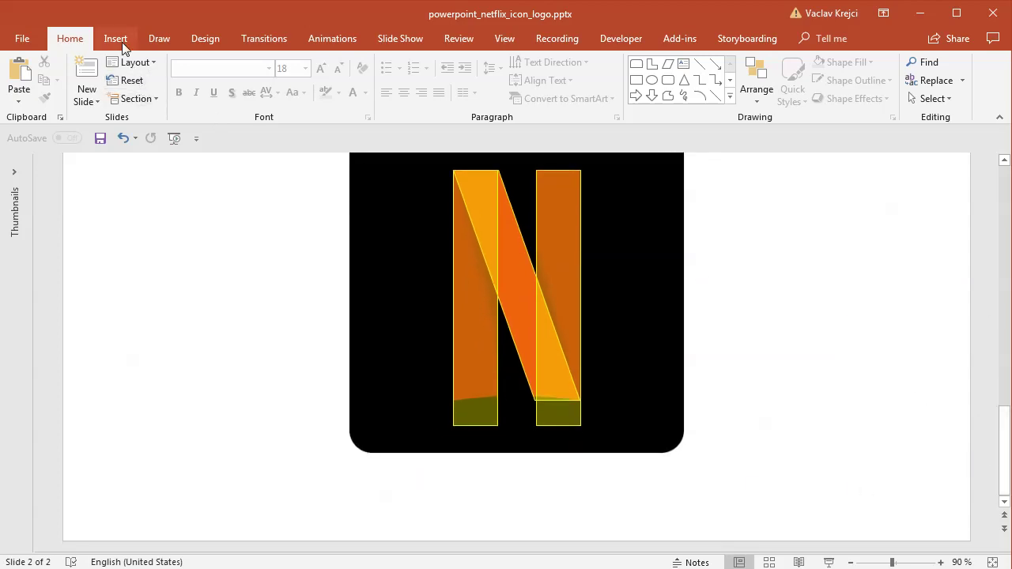
{"action": "left_click", "coordinate": [115, 38]}
{"action": "left_click", "coordinate": [233, 79]}
{"action": "left_click", "coordinate": [336, 135]}
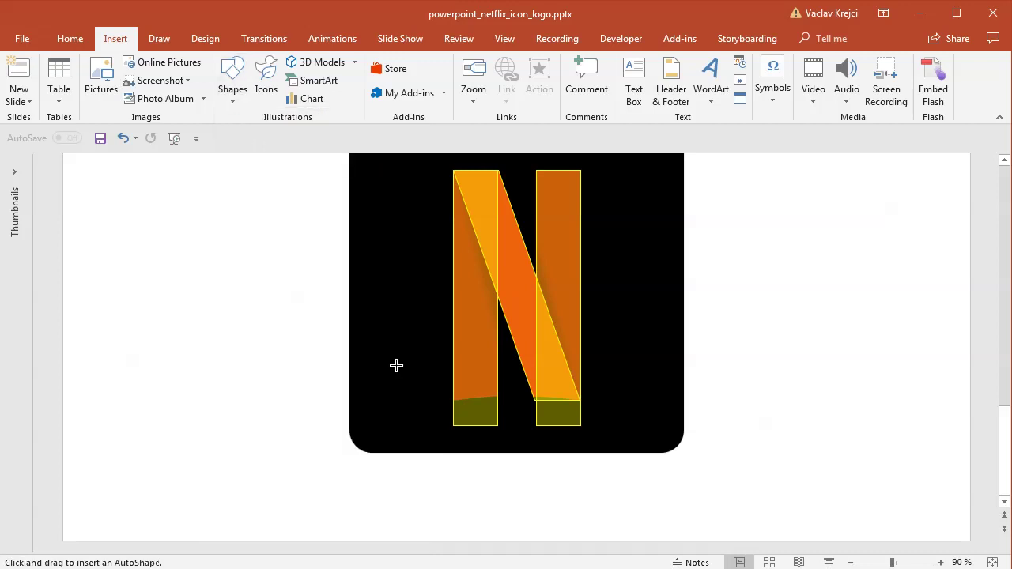
{"action": "left_click_drag", "start_coordinate": [342, 284], "coordinate": [746, 553]}
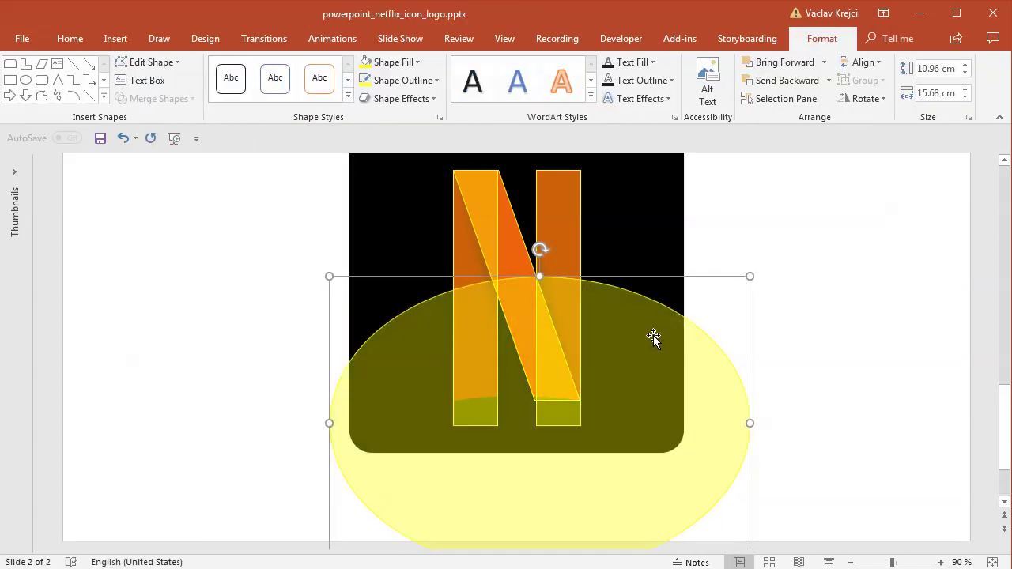
{"action": "left_click_drag", "start_coordinate": [653, 337], "coordinate": [625, 451]}
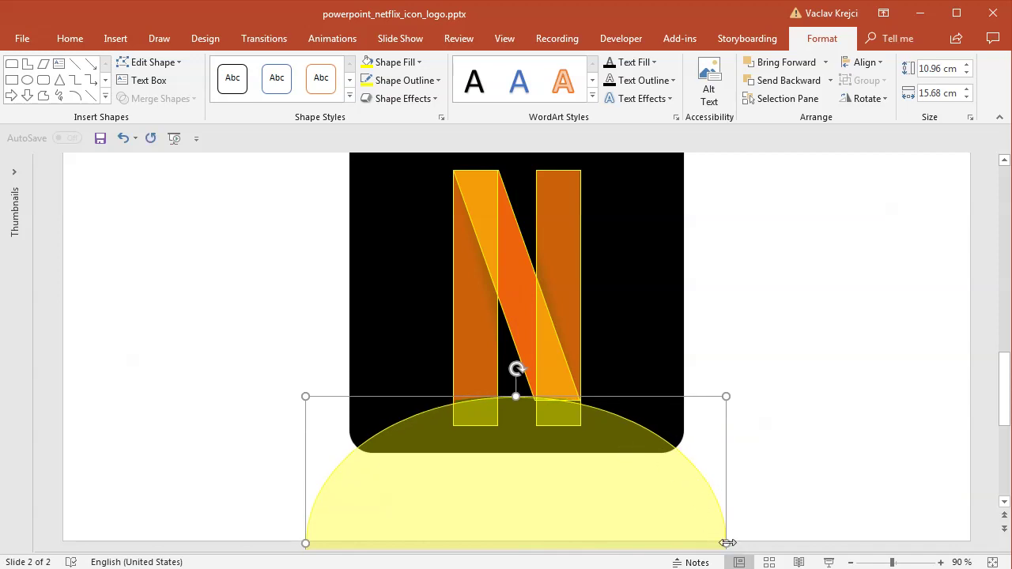
{"action": "left_click_drag", "start_coordinate": [728, 542], "coordinate": [771, 528]}
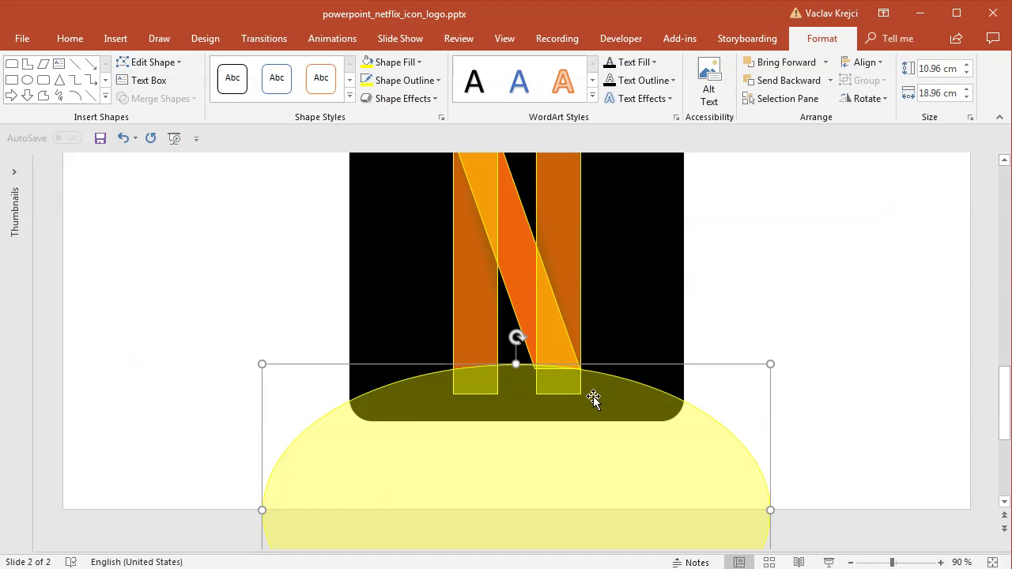
Step: Paste two copies of the ellipse and stack them exactly over the original ellipse
{"action": "key", "text": "ctrl+v"}
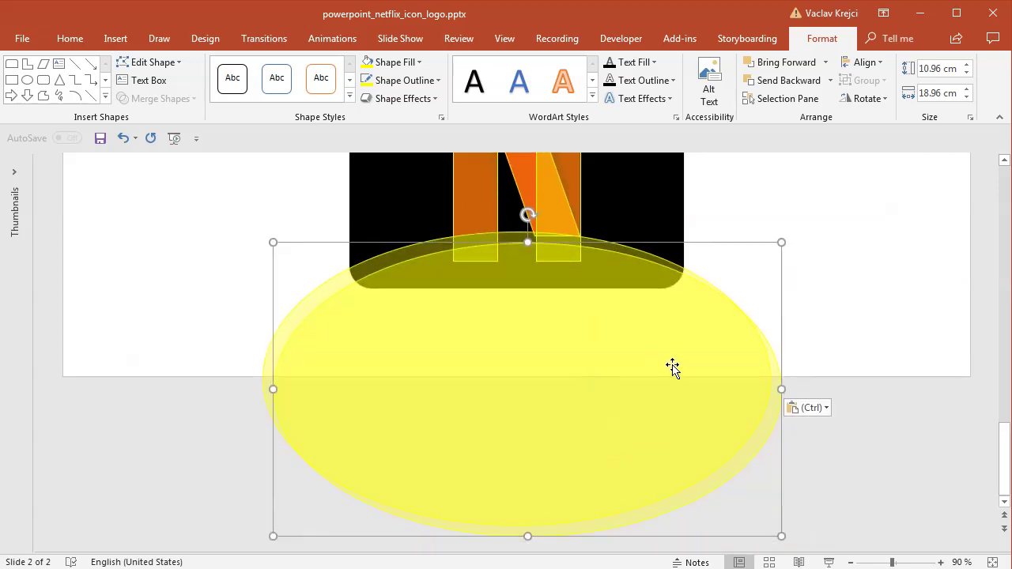
{"action": "mouse_move", "coordinate": [604, 368]}
{"action": "left_mouse_down"}
{"action": "mouse_move", "coordinate": [590, 355]}
{"action": "mouse_move", "coordinate": [599, 374]}
{"action": "mouse_move", "coordinate": [589, 367]}
{"action": "left_mouse_up"}
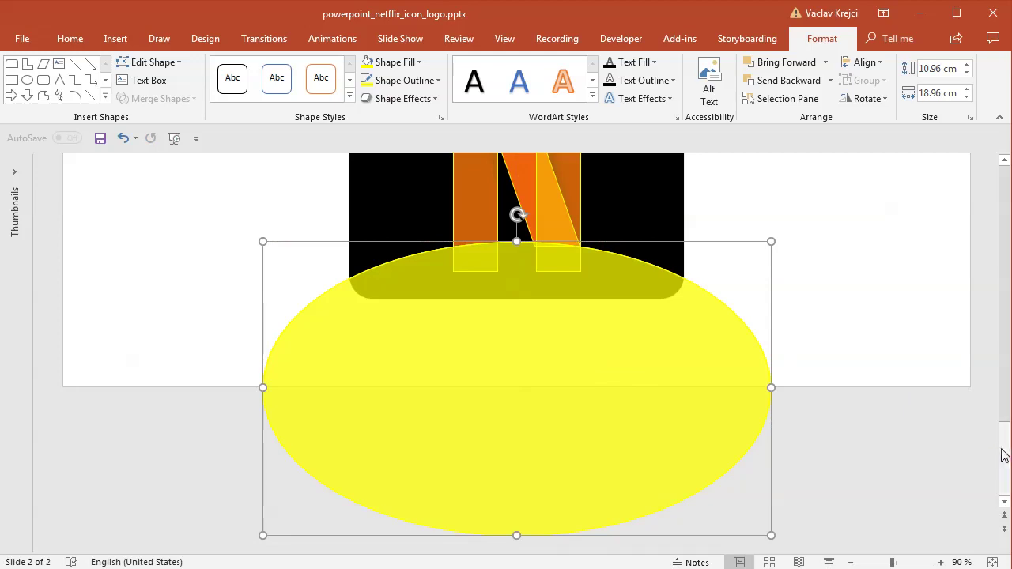
{"action": "left_click_drag", "start_coordinate": [1002, 449], "coordinate": [1001, 395]}
Step: Subtract the topmost ellipse from the N's right-leg rectangle to give it a curved bottom
{"action": "scroll", "coordinate": [1000, 395], "scroll_direction": "up", "scroll_amount": 3}
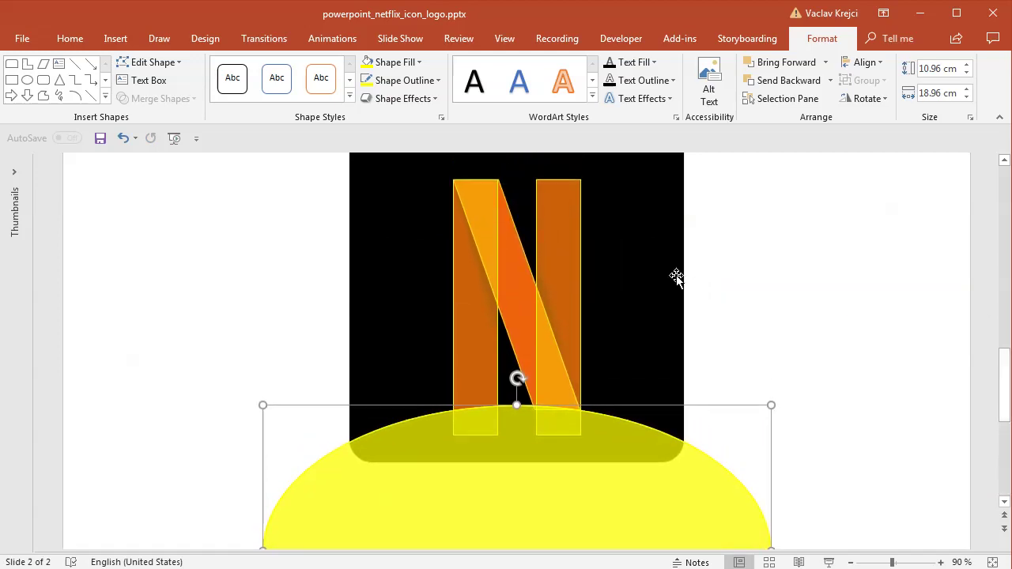
{"action": "left_click", "coordinate": [569, 256]}
{"action": "left_click", "coordinate": [515, 462], "text": "shift"}
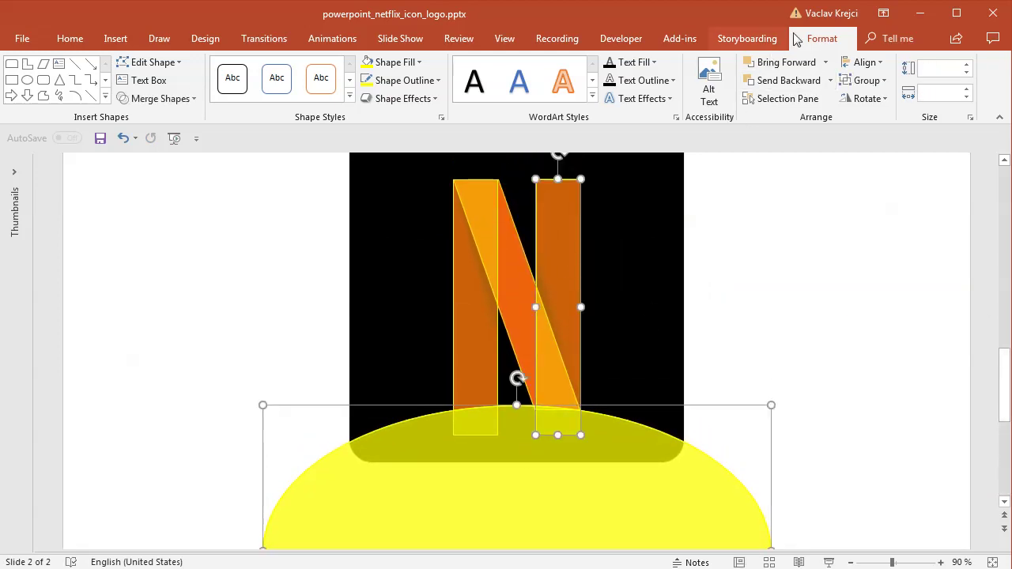
{"action": "left_click", "coordinate": [159, 99]}
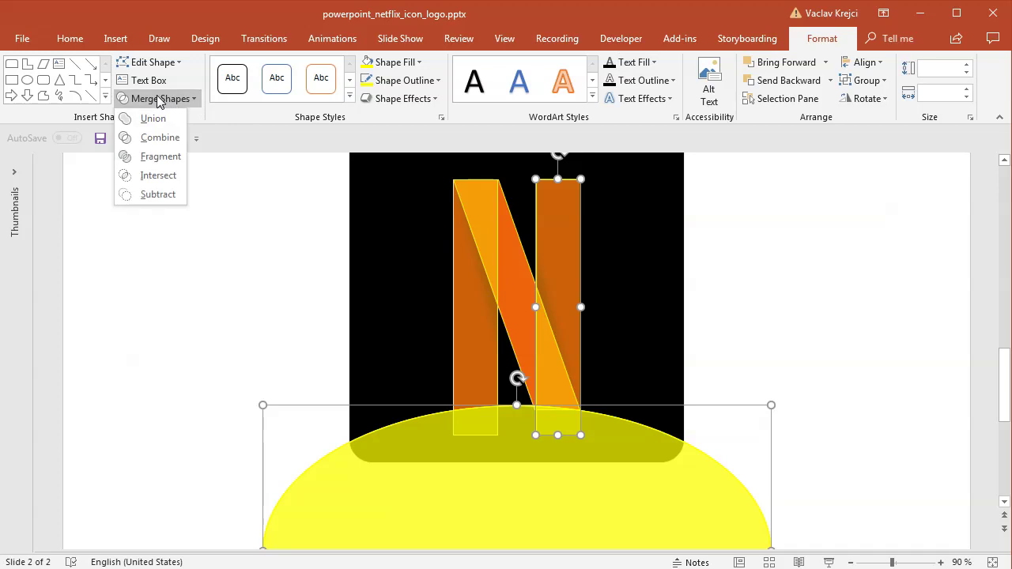
{"action": "left_click", "coordinate": [163, 196]}
Step: Subtract the next stacked ellipse from the N's left-leg rectangle to give it a curved bottom
{"action": "left_click", "coordinate": [483, 325]}
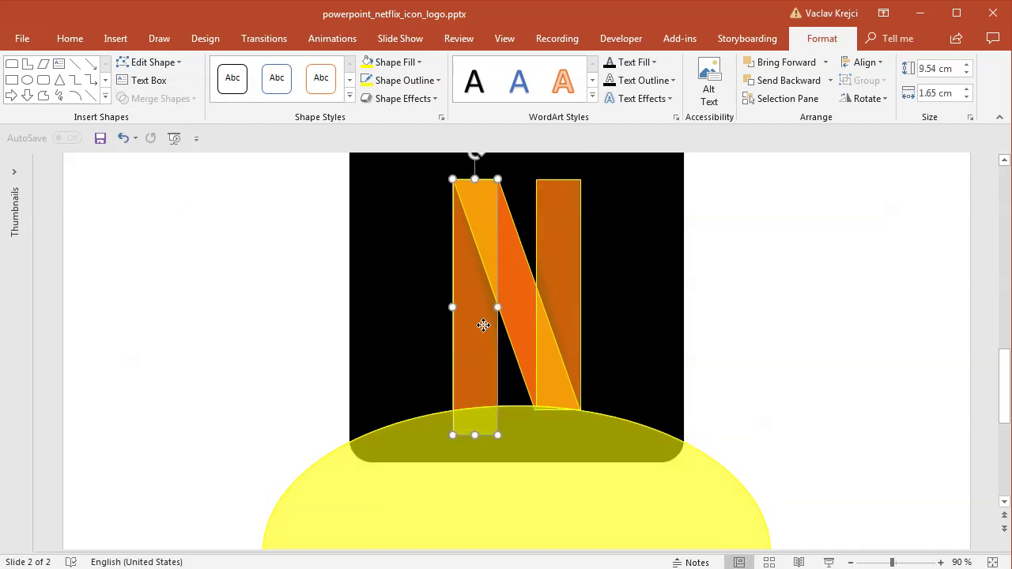
{"action": "left_click", "coordinate": [401, 477], "text": "shift"}
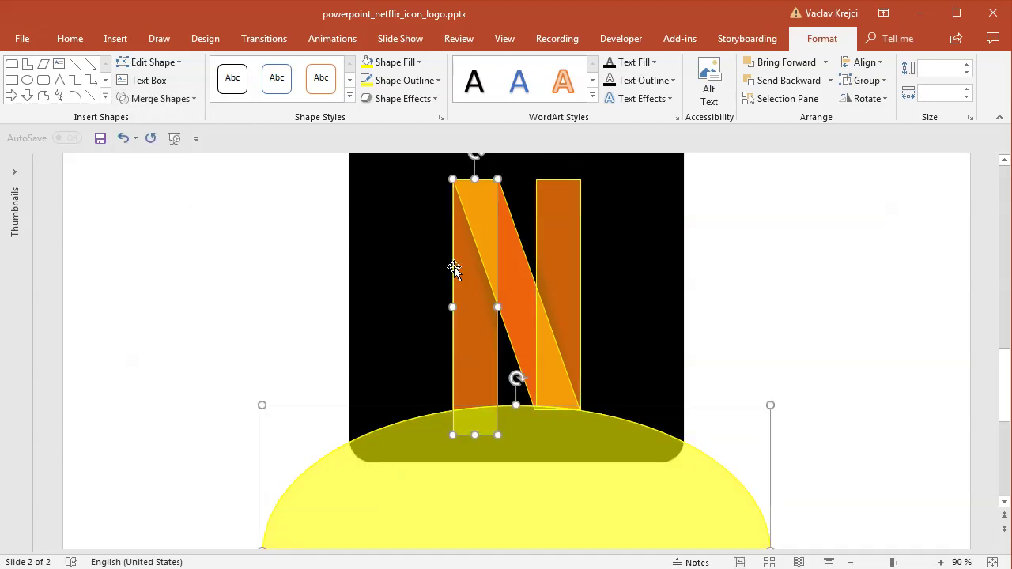
{"action": "left_click", "coordinate": [184, 99]}
{"action": "left_click", "coordinate": [165, 196]}
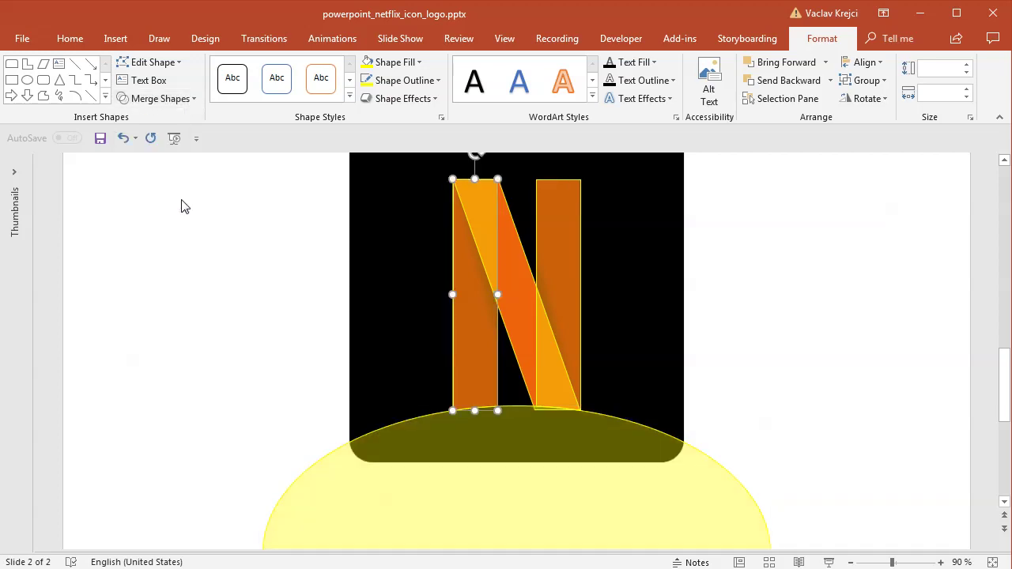
Step: Subtract the remaining ellipse from the diagonal parallelogram so that its lower end is curved too
{"action": "left_click", "coordinate": [520, 302]}
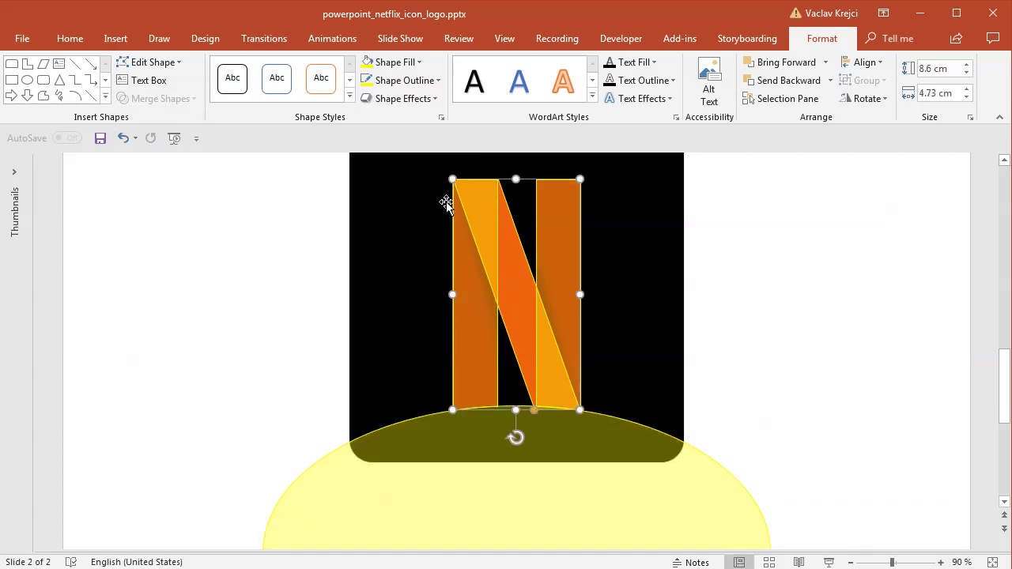
{"action": "left_click", "coordinate": [447, 484], "text": "shift"}
{"action": "left_click", "coordinate": [155, 98]}
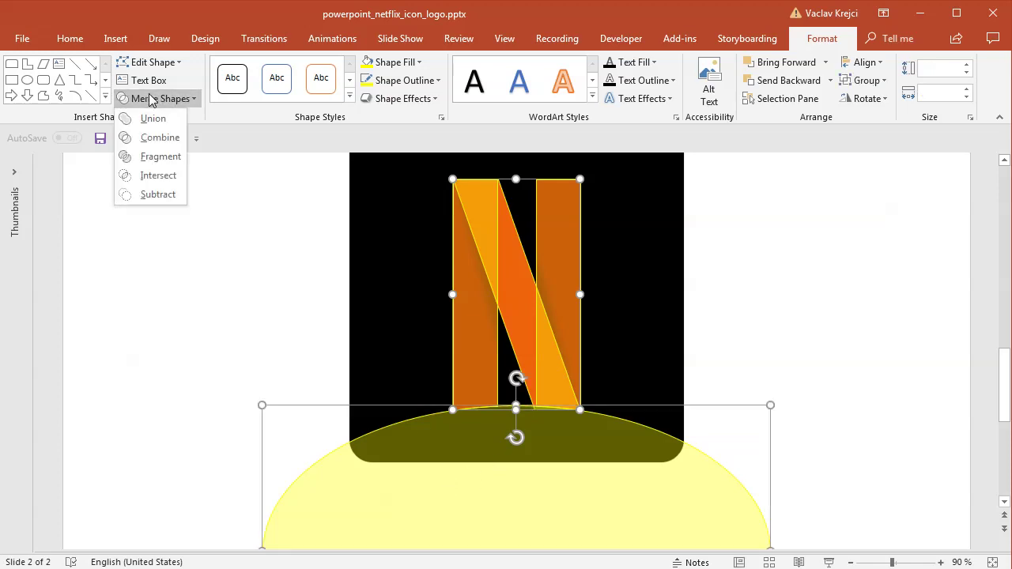
{"action": "left_click", "coordinate": [157, 195]}
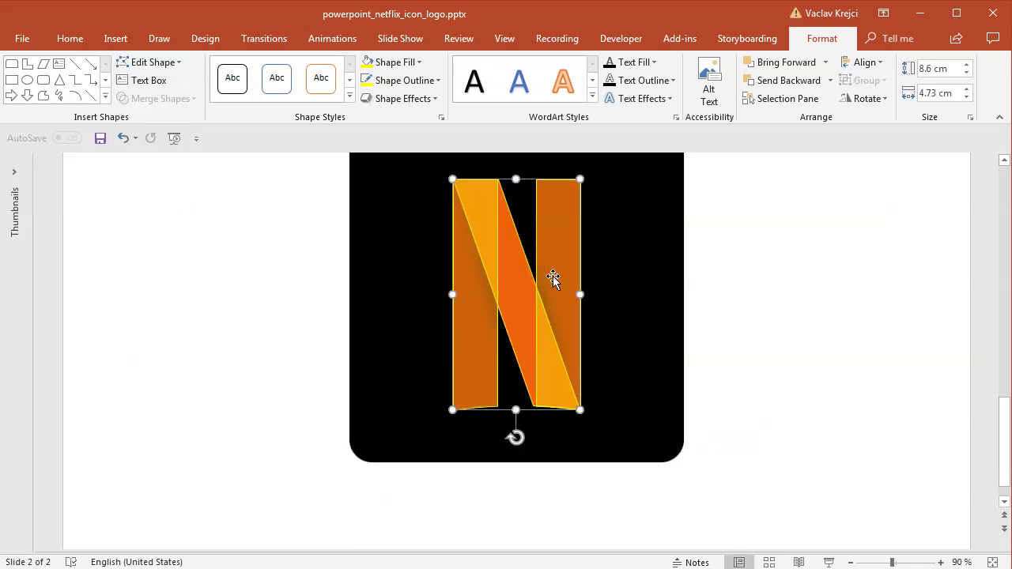
Step: Separate the traced N from the reference logo, moving its three shapes towards the slide's right side and the logo picture towards its left
{"action": "key", "text": "ctrl+z"}
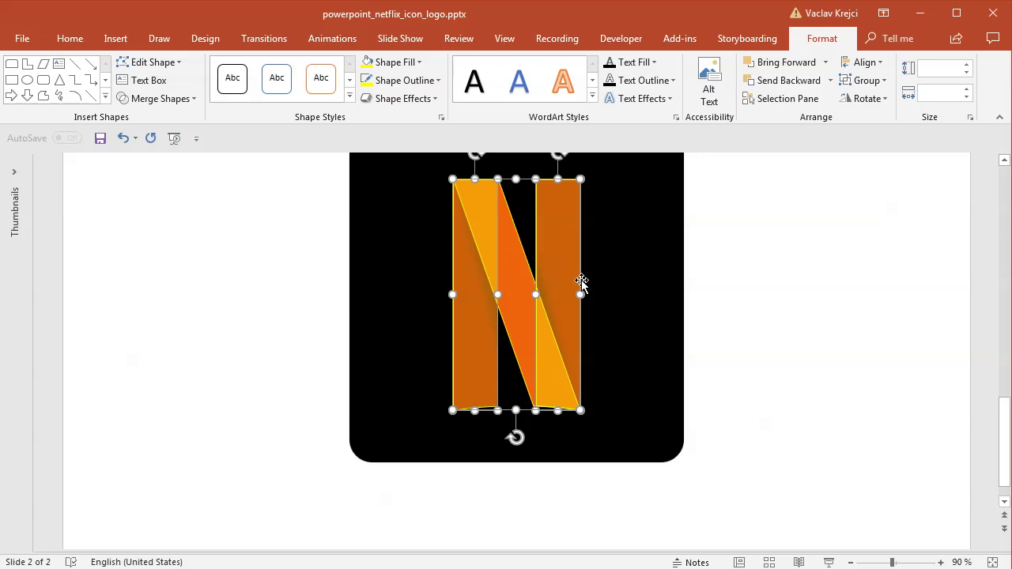
{"action": "left_click_drag", "start_coordinate": [1002, 431], "coordinate": [1003, 425]}
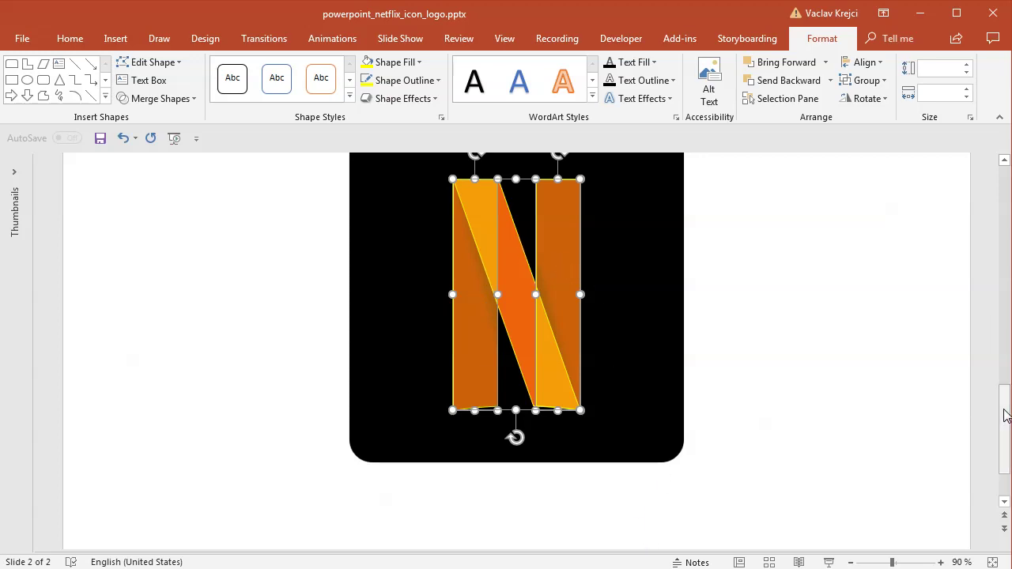
{"action": "left_click_drag", "start_coordinate": [568, 283], "coordinate": [753, 283]}
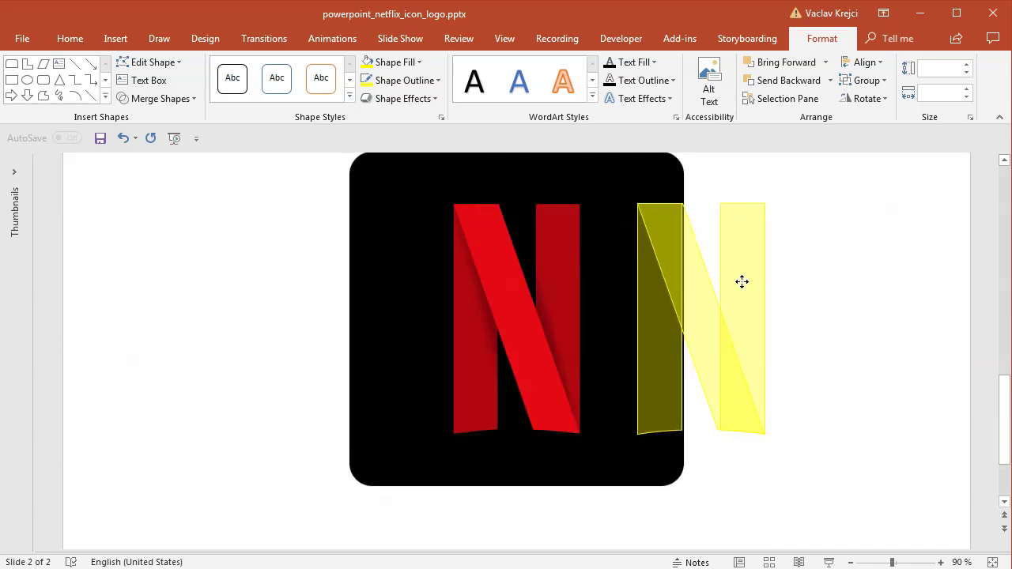
{"action": "left_click_drag", "start_coordinate": [524, 313], "coordinate": [351, 306]}
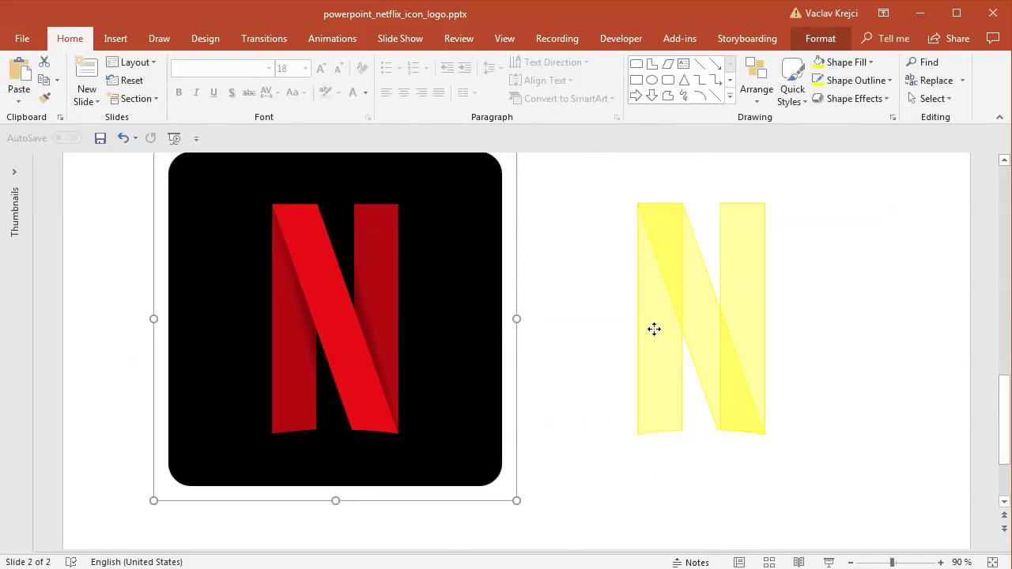
{"action": "left_click", "coordinate": [656, 333]}
{"action": "left_click", "coordinate": [707, 327], "text": "shift"}
{"action": "left_click", "coordinate": [747, 309], "text": "shift"}
{"action": "left_click_drag", "start_coordinate": [705, 312], "coordinate": [670, 312]}
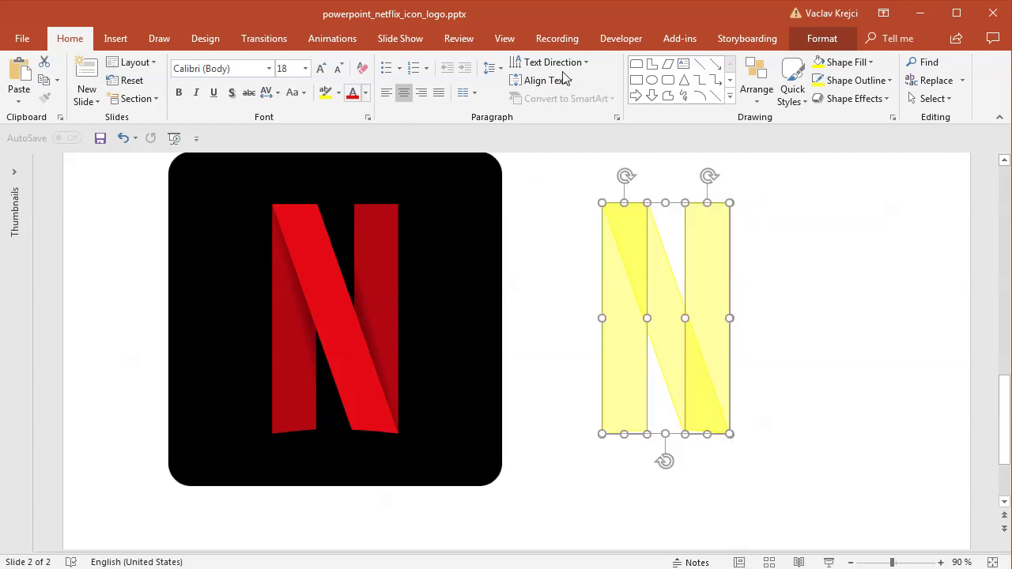
Step: Fill all three N shapes with the bright red sampled from the reference logo's diagonal band
{"action": "left_click", "coordinate": [823, 38]}
{"action": "left_click", "coordinate": [393, 63]}
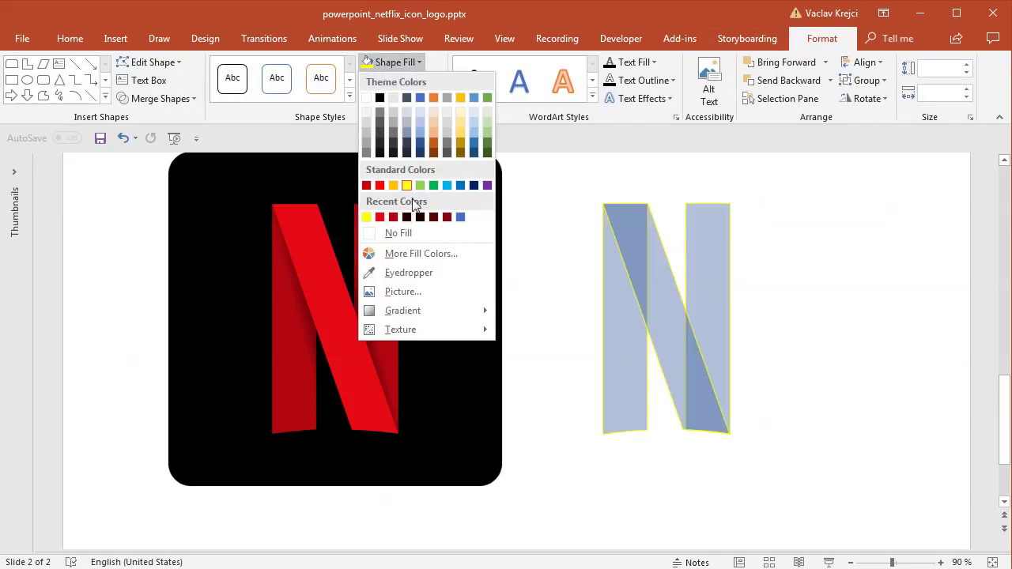
{"action": "left_click", "coordinate": [400, 273]}
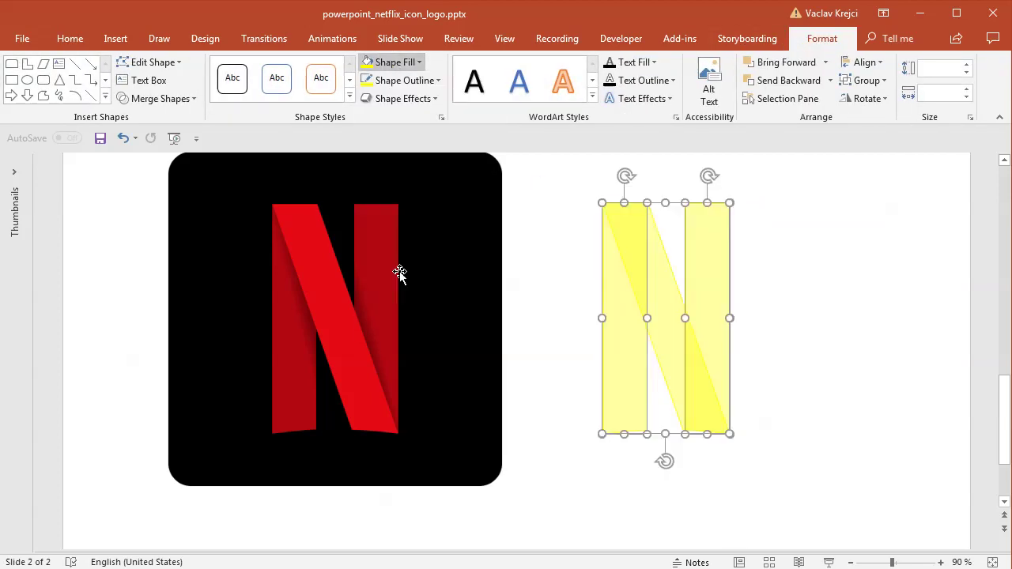
{"action": "left_click", "coordinate": [331, 324]}
{"action": "left_click", "coordinate": [796, 369]}
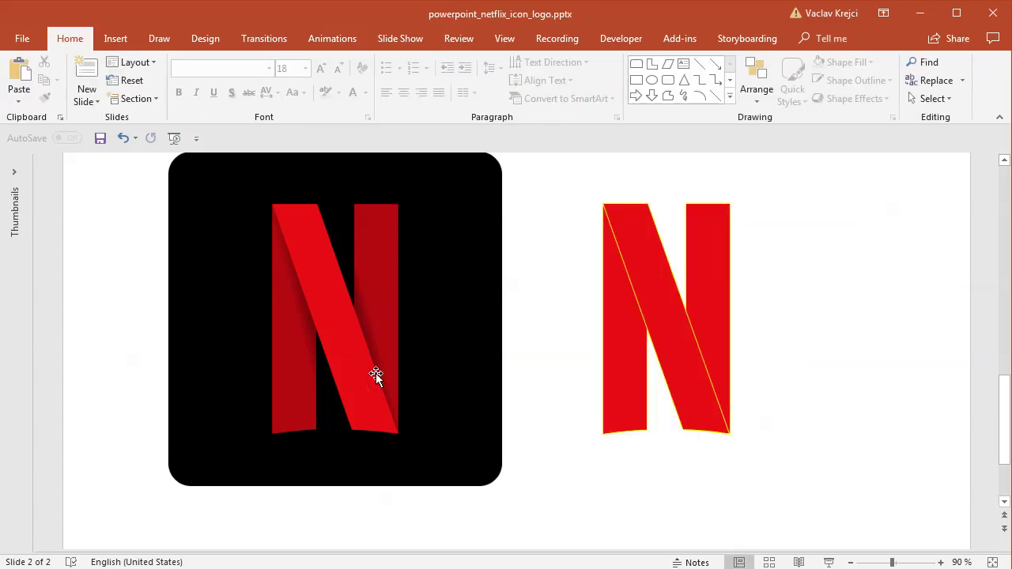
Step: Fill both legs of the N with the dark red sampled from the reference logo's right leg
{"action": "left_click", "coordinate": [695, 270]}
{"action": "left_click", "coordinate": [619, 366], "text": "shift"}
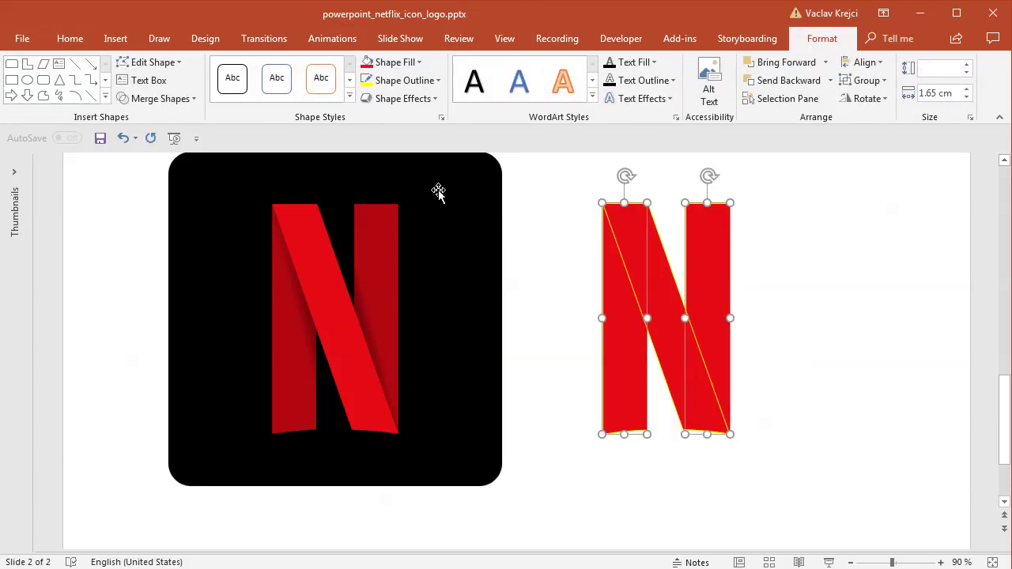
{"action": "left_click", "coordinate": [400, 65]}
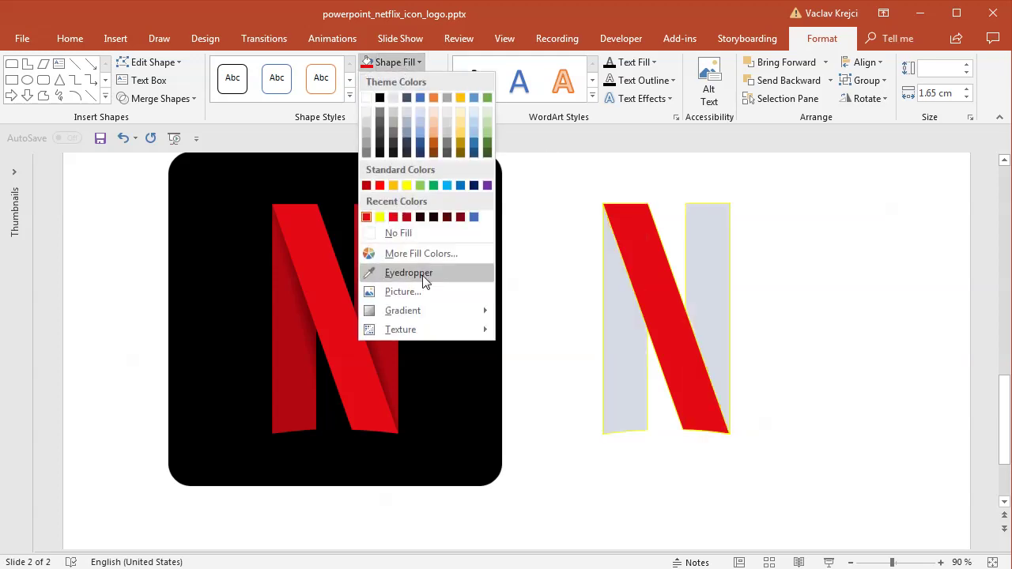
{"action": "left_click", "coordinate": [425, 273]}
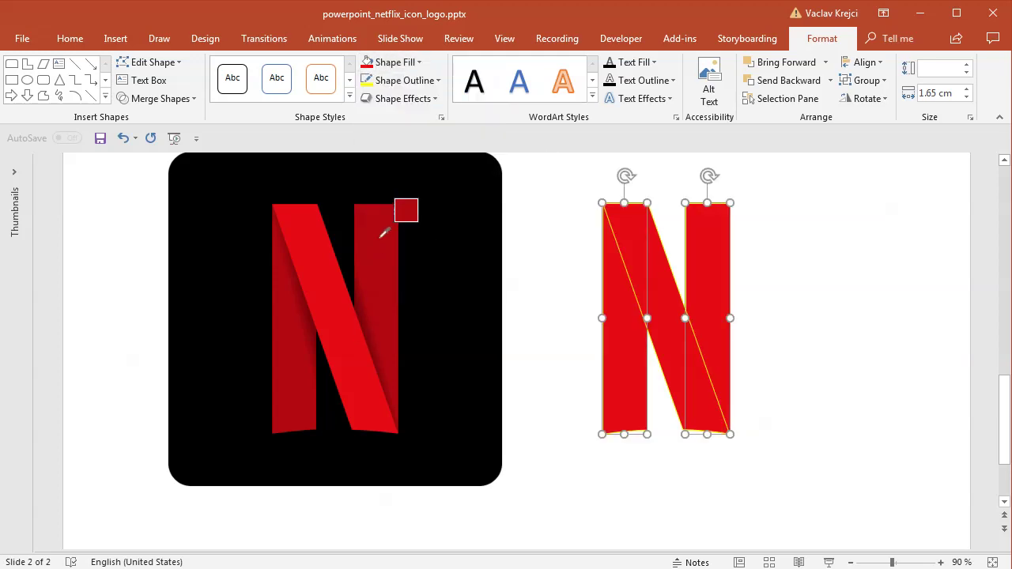
{"action": "left_click", "coordinate": [384, 234]}
Step: Remove the outline from all three N shapes
{"action": "left_click", "coordinate": [670, 357]}
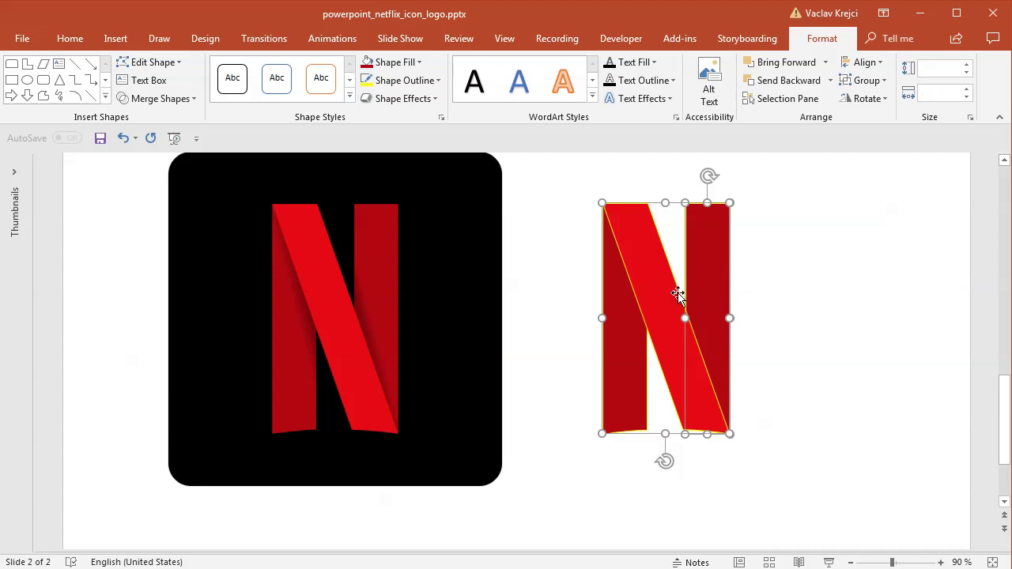
{"action": "left_click", "coordinate": [620, 333], "text": "shift"}
{"action": "left_click", "coordinate": [411, 80]}
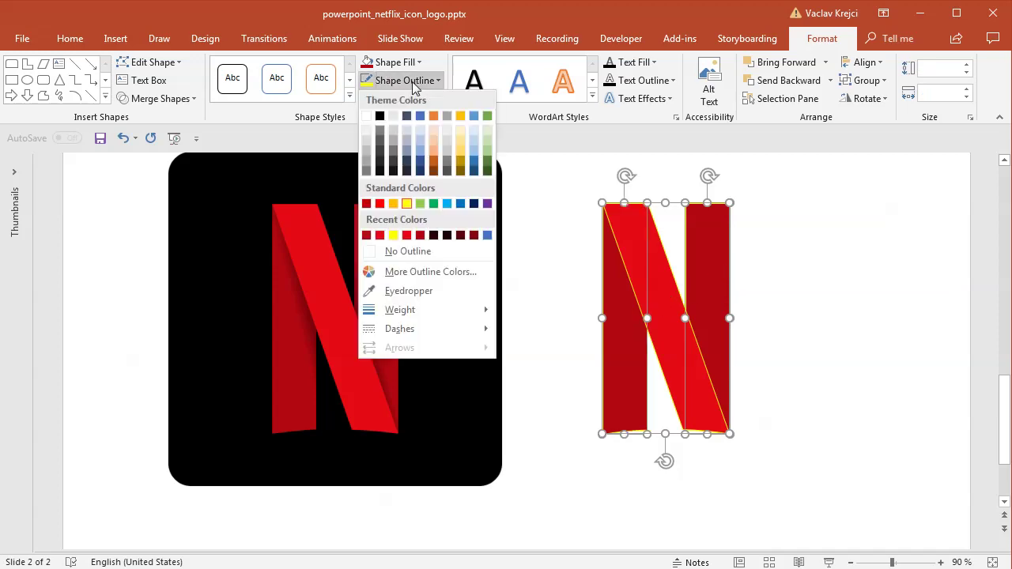
{"action": "left_click", "coordinate": [408, 251]}
{"action": "left_click", "coordinate": [841, 374]}
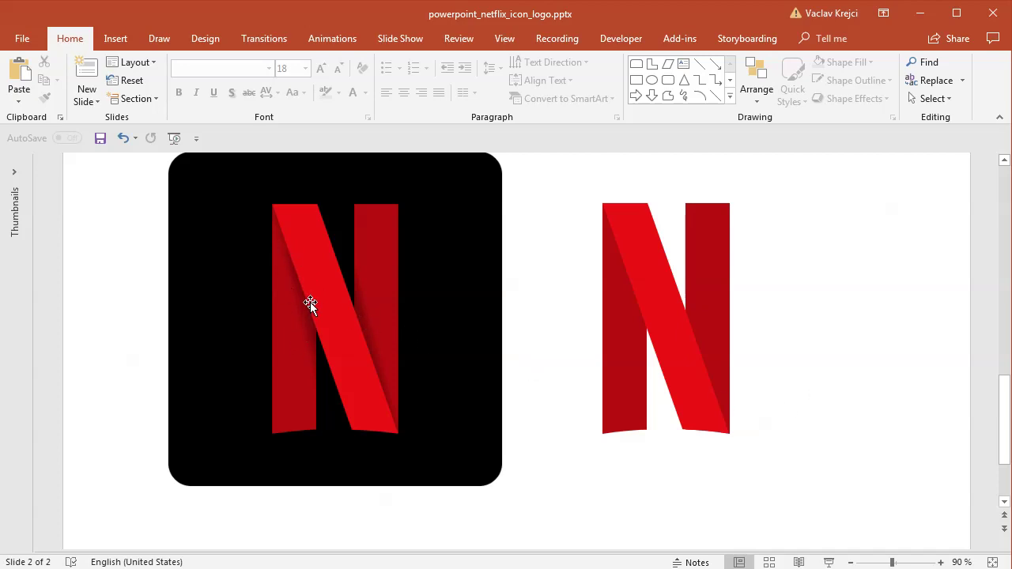
Step: Try a centered outer shadow preset on the N's diagonal band, with 60% transparency, 102% size and 5 pt blur
{"action": "right_click", "coordinate": [653, 288]}
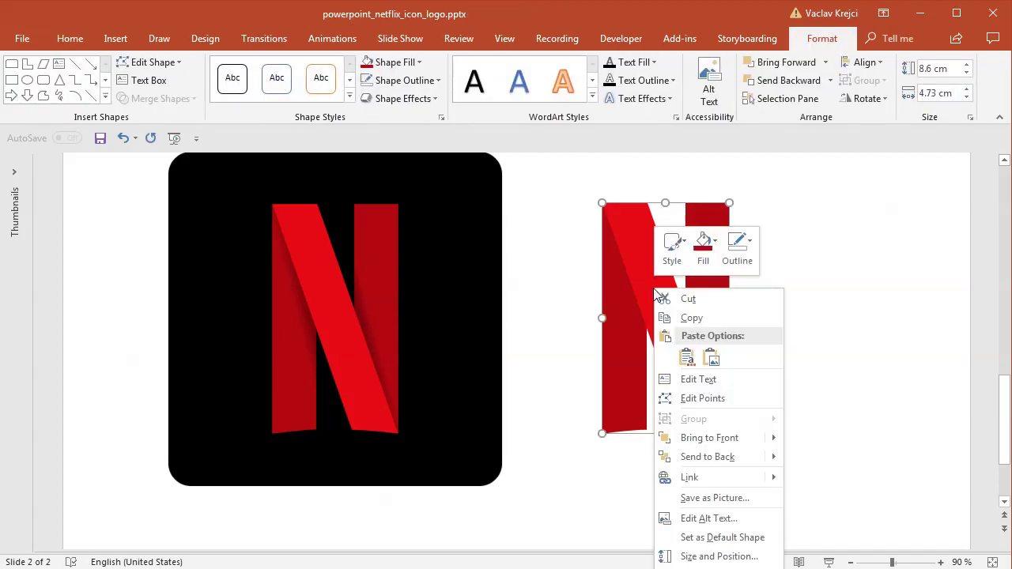
{"action": "left_click", "coordinate": [712, 567]}
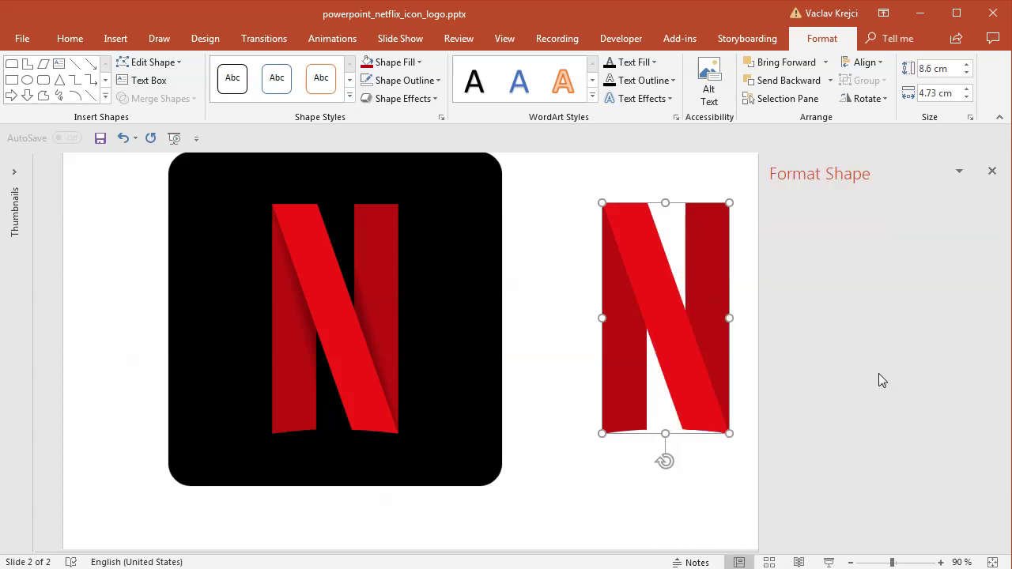
{"action": "left_click", "coordinate": [878, 202]}
{"action": "left_click", "coordinate": [826, 202]}
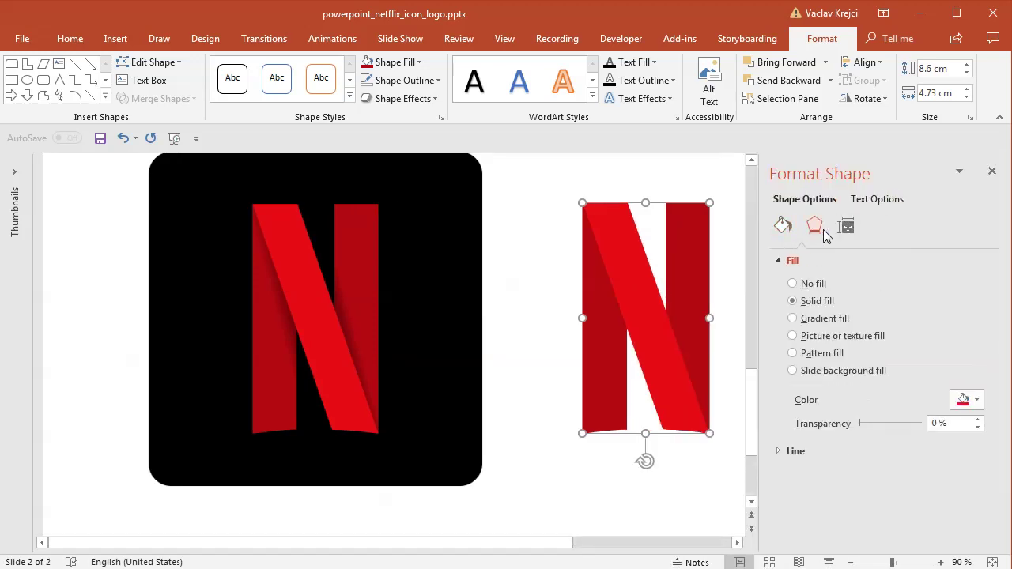
{"action": "left_click", "coordinate": [814, 226]}
{"action": "left_click", "coordinate": [967, 282]}
{"action": "left_click", "coordinate": [998, 419]}
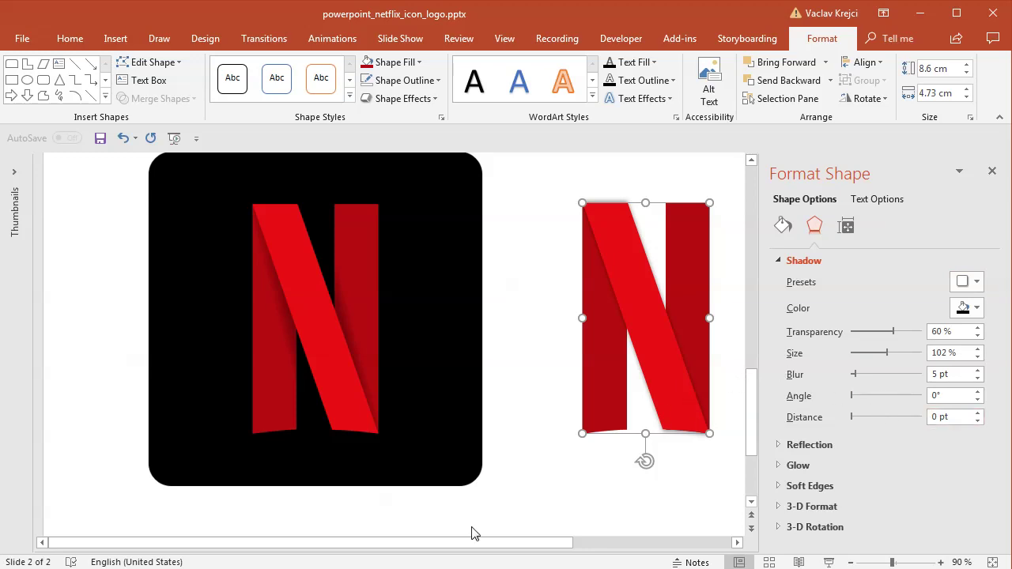
Step: Try a 21 pt blur and 4% transparency for the diagonal band's shadow, and remove the shadow
{"action": "left_click_drag", "start_coordinate": [463, 546], "coordinate": [519, 547]}
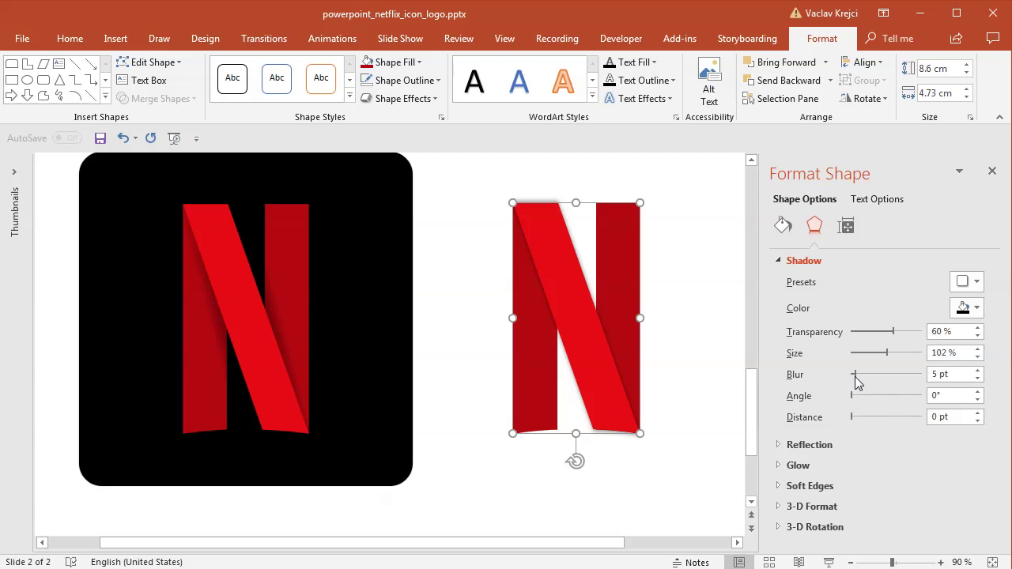
{"action": "left_click_drag", "start_coordinate": [855, 376], "coordinate": [867, 375]}
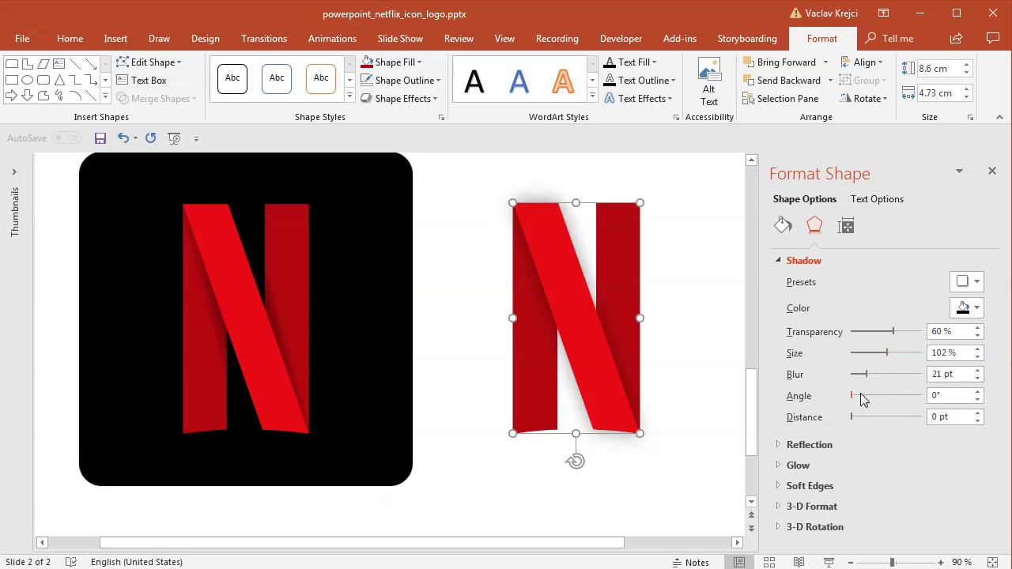
{"action": "left_click_drag", "start_coordinate": [887, 332], "coordinate": [855, 332]}
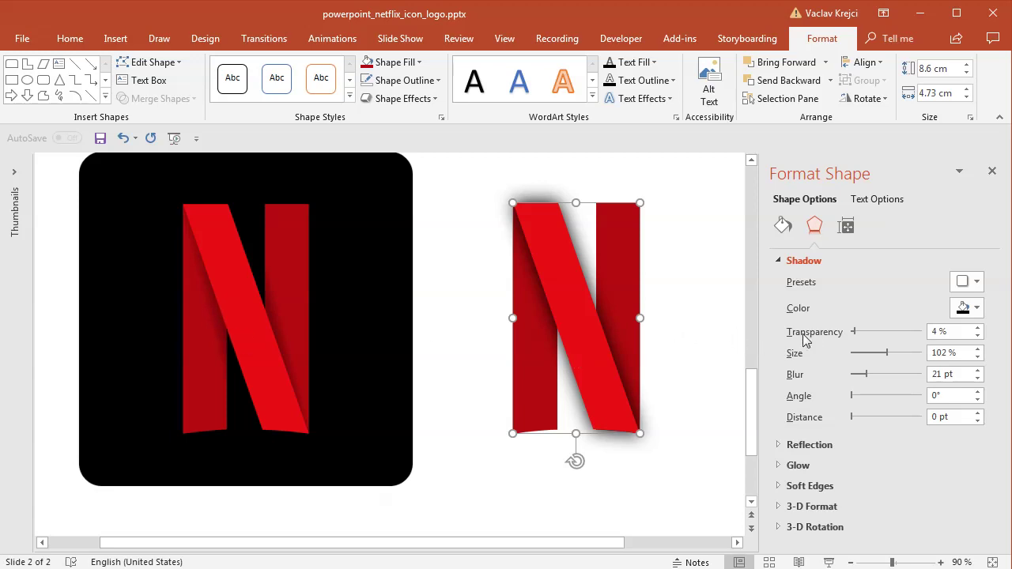
{"action": "left_click", "coordinate": [981, 286]}
{"action": "left_click", "coordinate": [973, 335]}
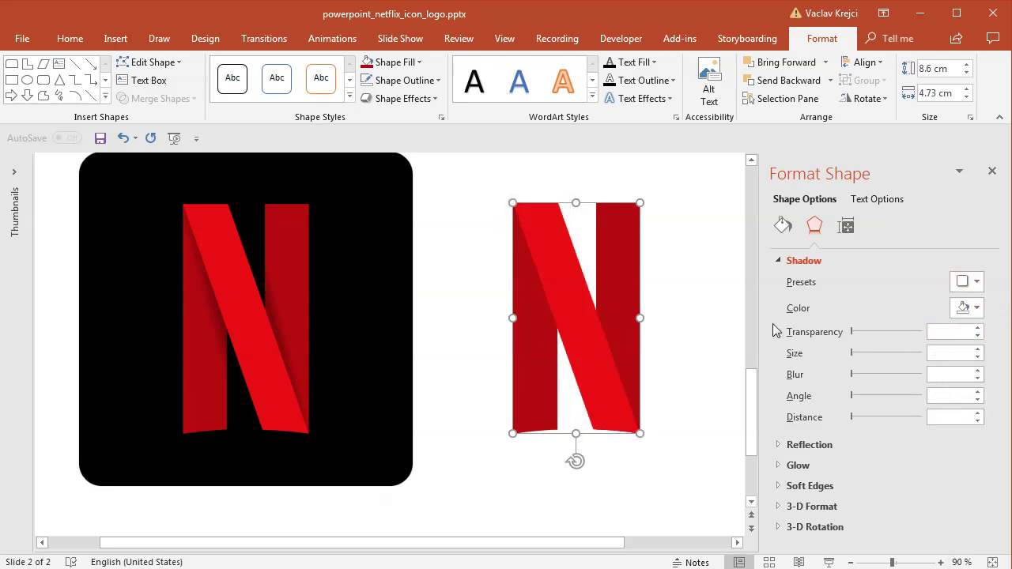
Step: Give the N's left leg a linear gradient fill, with the first stop sampled from the reference logo's dark red left leg
{"action": "left_click", "coordinate": [519, 364]}
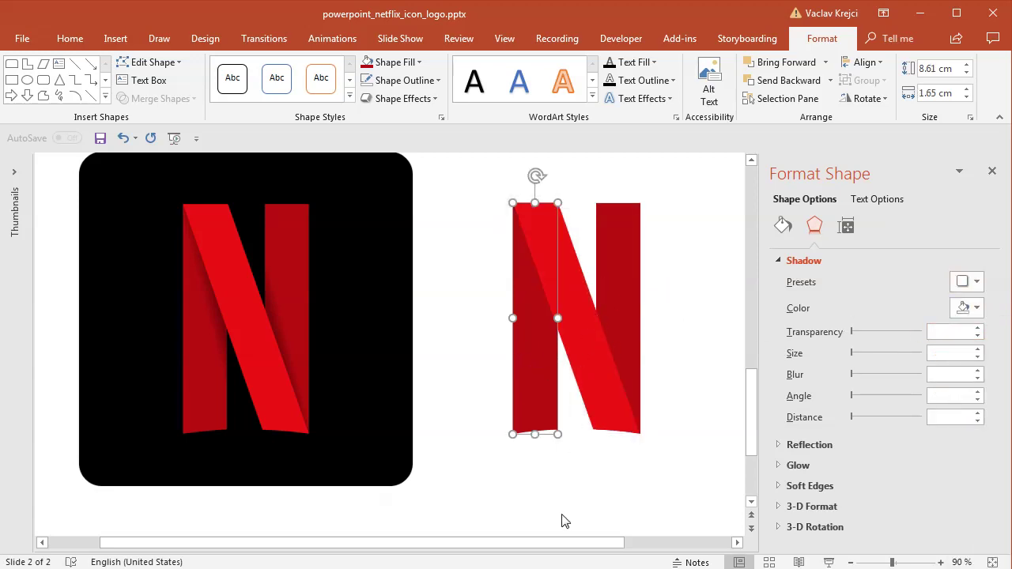
{"action": "left_click_drag", "start_coordinate": [561, 546], "coordinate": [586, 545]}
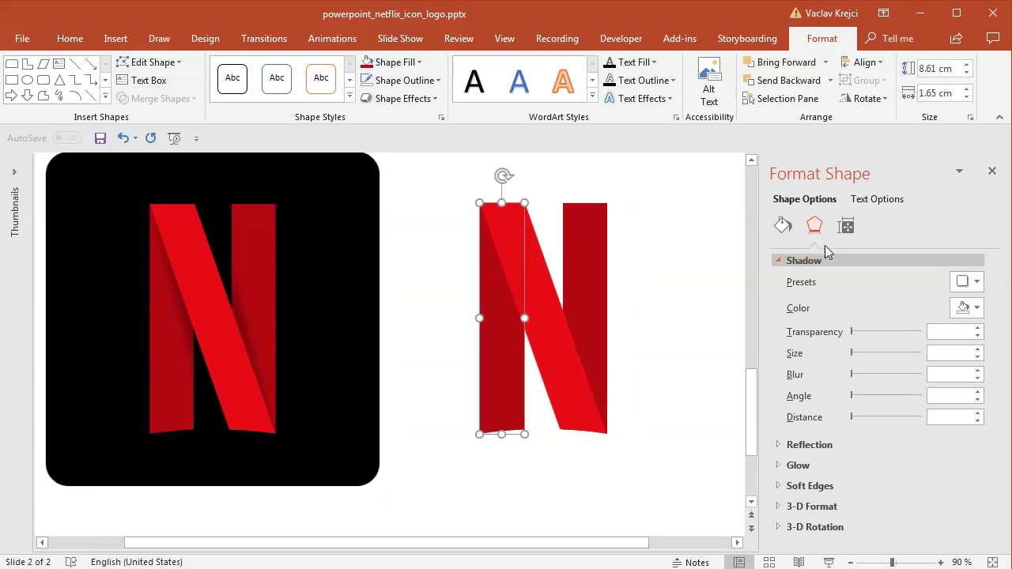
{"action": "left_click", "coordinate": [781, 227]}
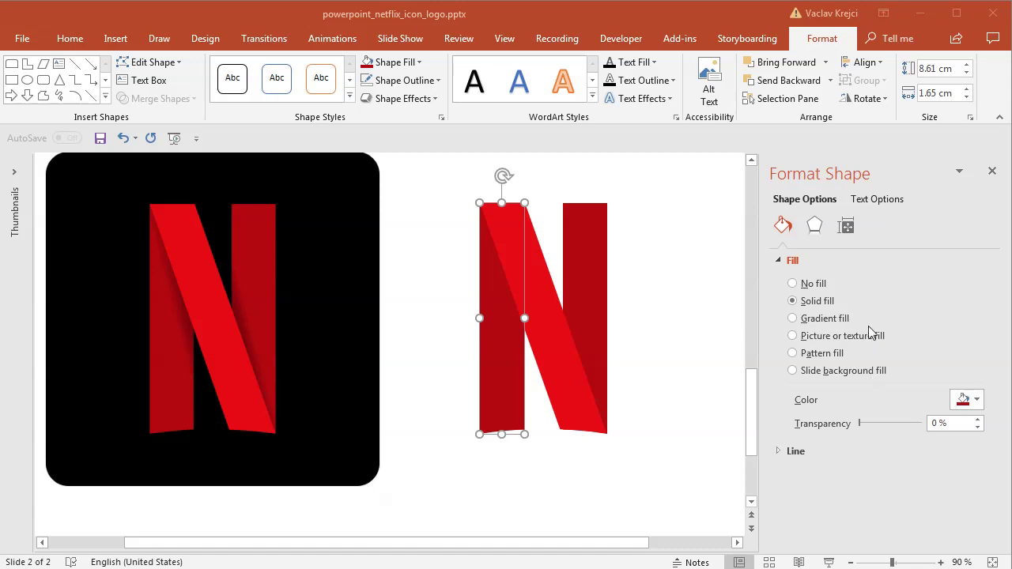
{"action": "left_click", "coordinate": [831, 320]}
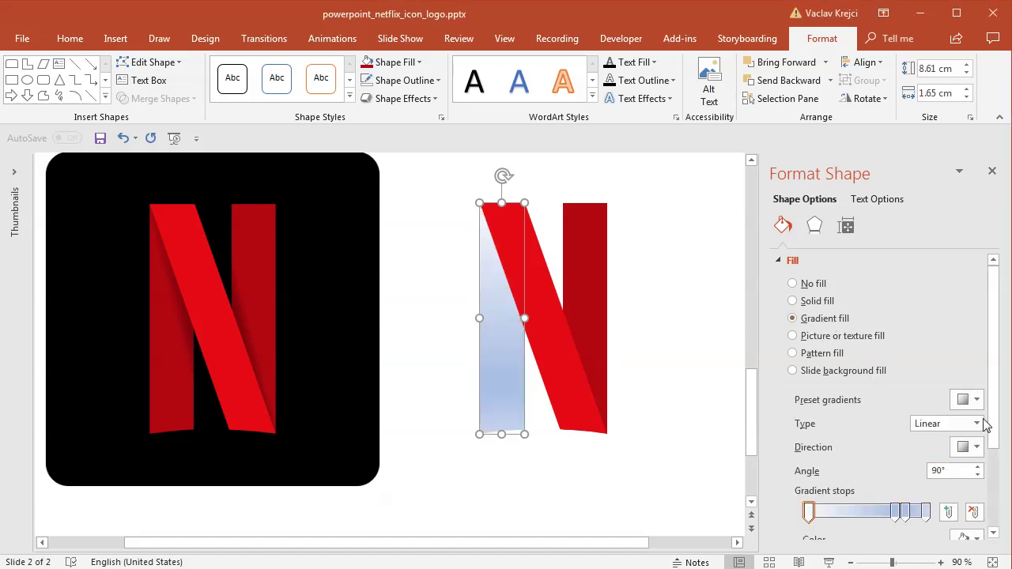
{"action": "scroll", "coordinate": [992, 474], "scroll_direction": "down", "scroll_amount": 3}
{"action": "left_click", "coordinate": [966, 431]}
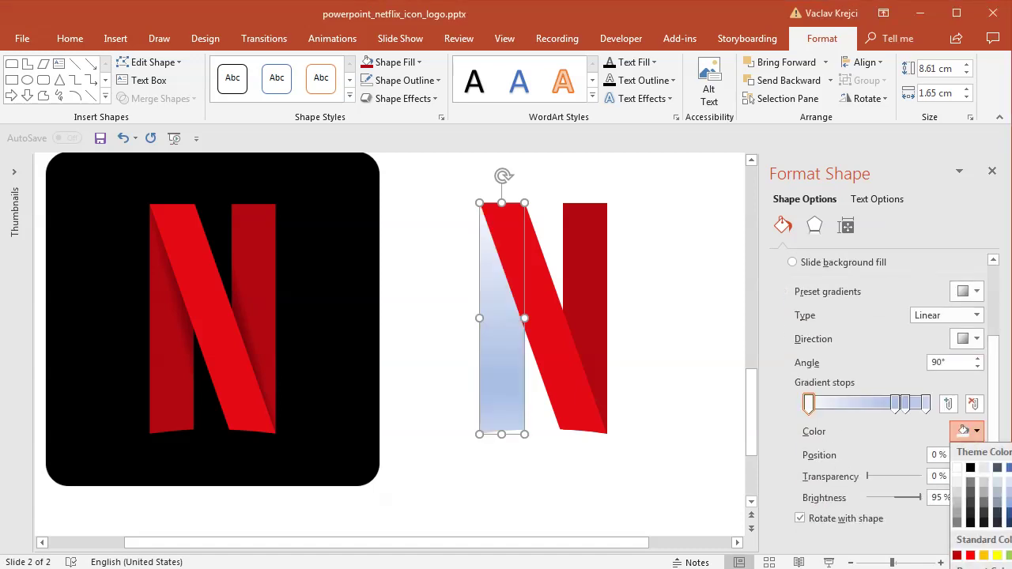
{"action": "left_click", "coordinate": [162, 405]}
Step: Color the 74% gradient stop with the shadow red sampled from the reference's left leg and remove the remaining blue stops
{"action": "left_click", "coordinate": [905, 404]}
{"action": "left_click", "coordinate": [895, 403]}
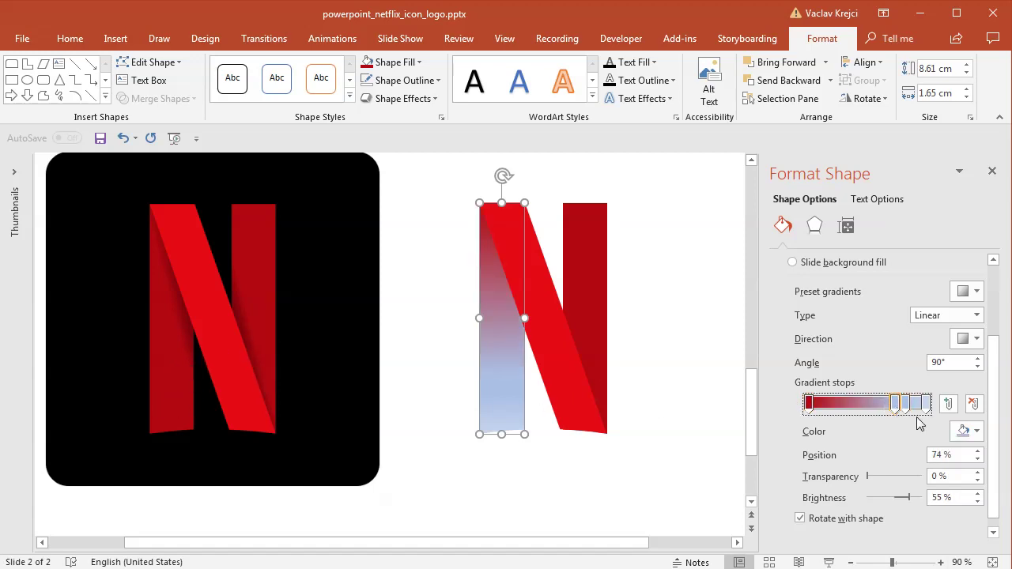
{"action": "left_click", "coordinate": [963, 431]}
{"action": "left_click", "coordinate": [920, 525]}
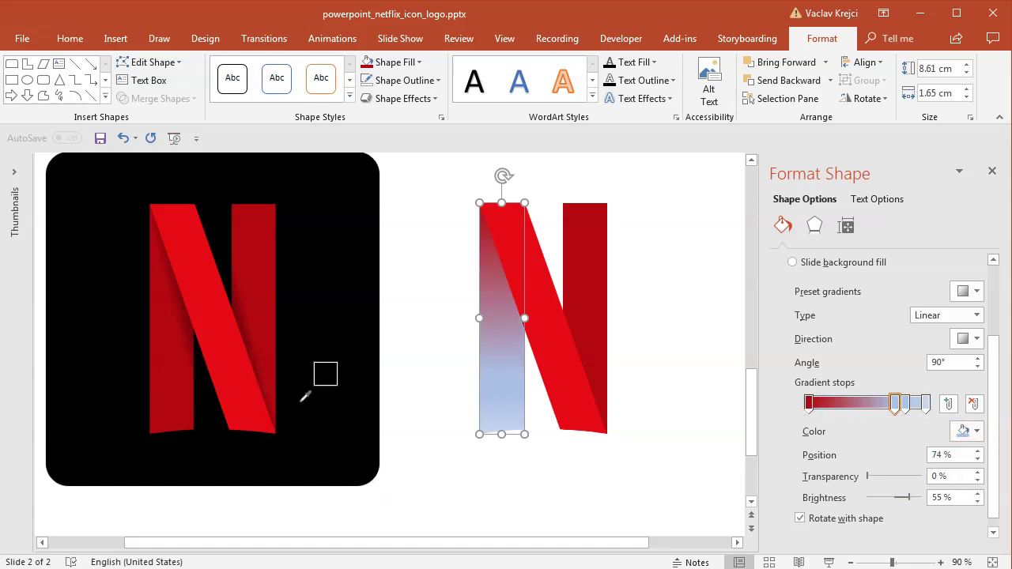
{"action": "left_click", "coordinate": [191, 319]}
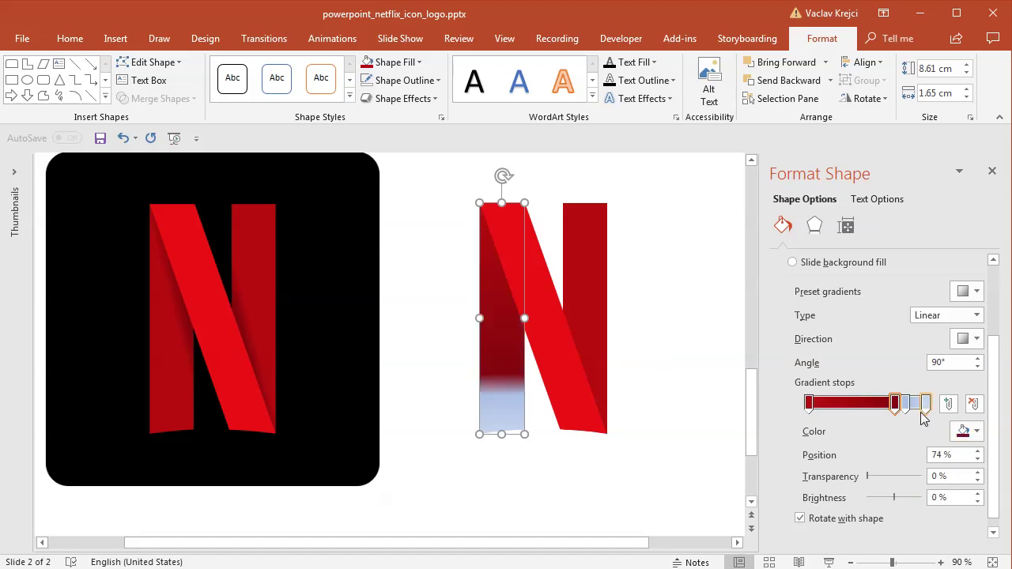
{"action": "left_click_drag", "start_coordinate": [922, 413], "coordinate": [915, 443]}
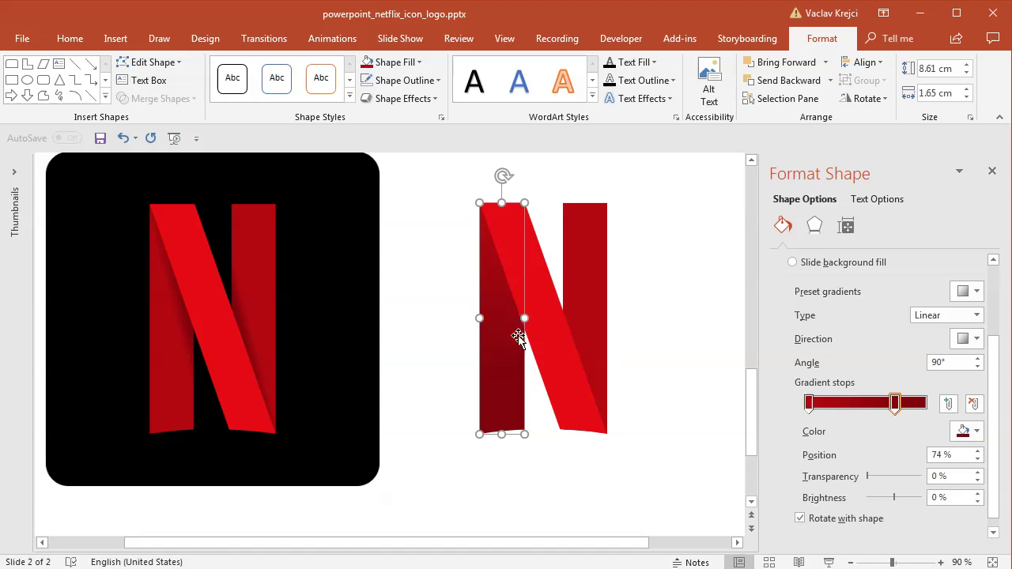
Step: Bring the left leg's two gradient stops together at about 48% and set the gradient angle to 345°
{"action": "left_click_drag", "start_coordinate": [809, 405], "coordinate": [869, 416]}
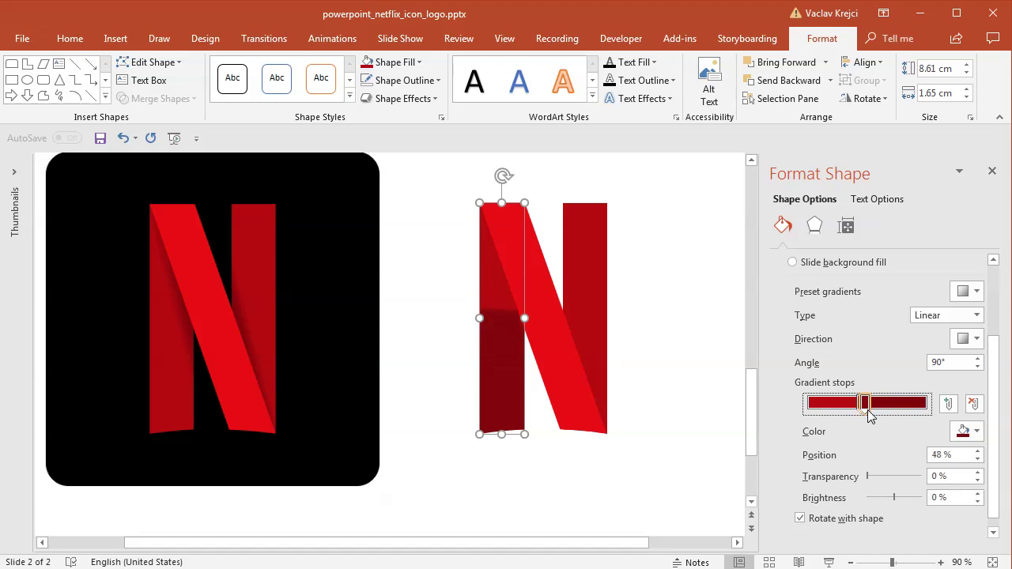
{"action": "left_click", "coordinate": [951, 364]}
{"action": "scroll", "coordinate": [953, 363], "scroll_direction": "up", "scroll_amount": 1}
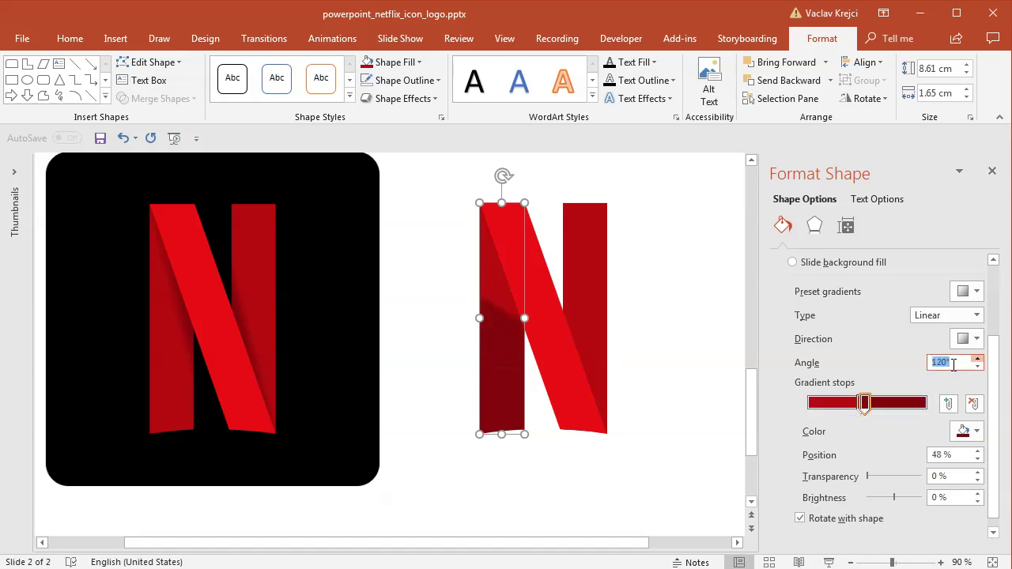
{"action": "type", "text": "10"}
{"action": "key", "text": "Return"}
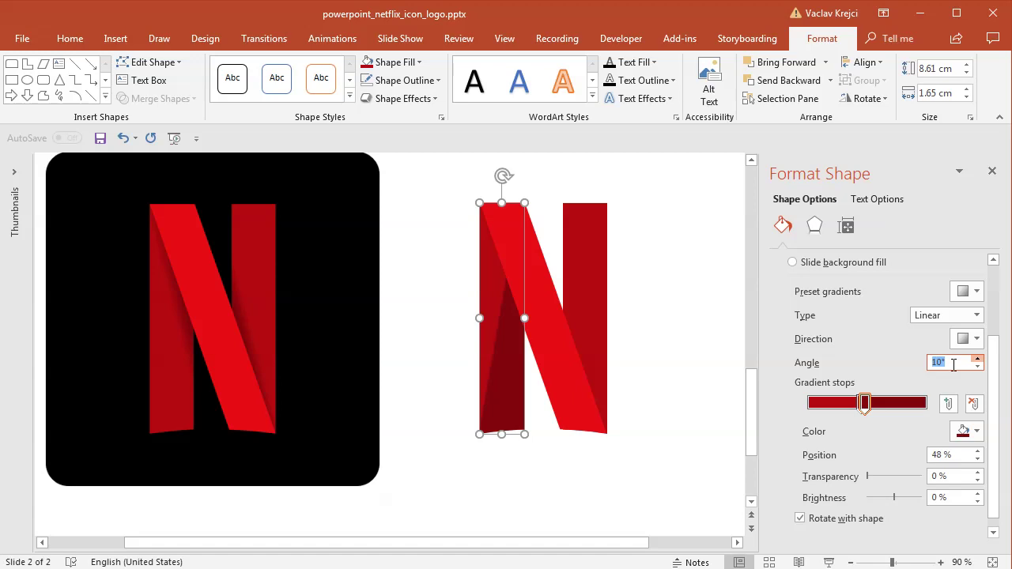
{"action": "scroll", "coordinate": [954, 364], "scroll_direction": "down", "scroll_amount": 6}
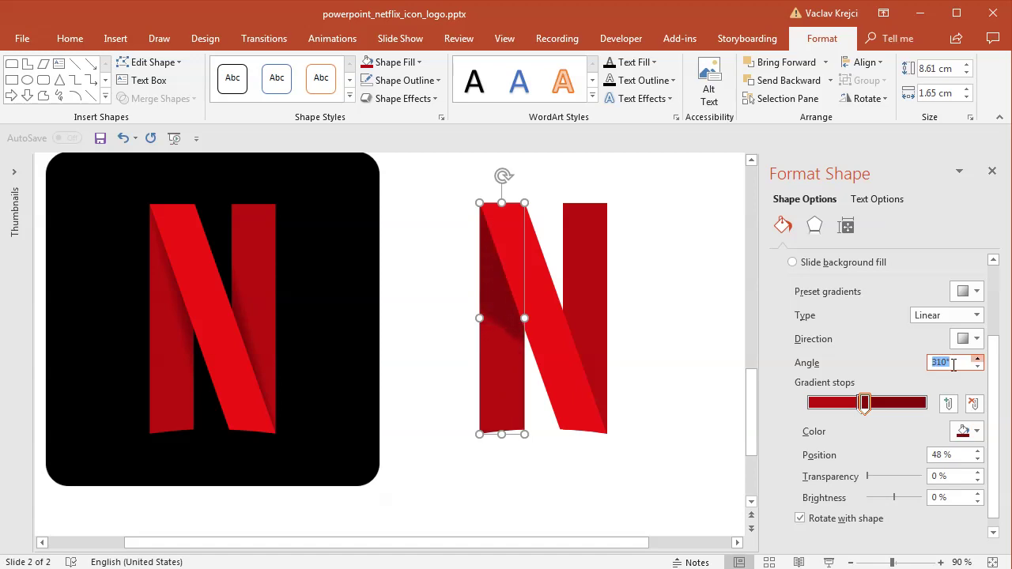
{"action": "scroll", "coordinate": [954, 364], "scroll_direction": "up", "scroll_amount": 3}
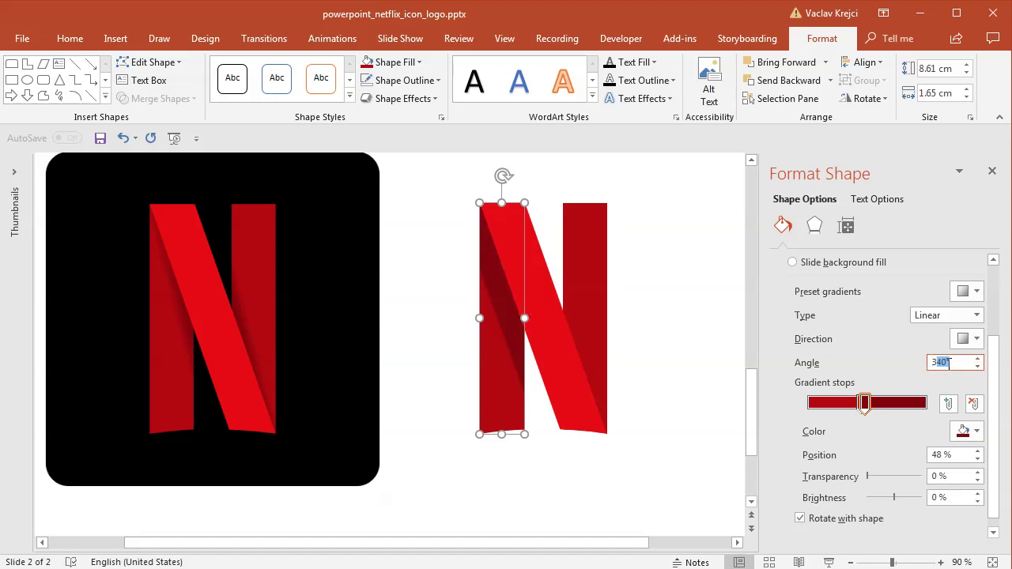
{"action": "left_click_drag", "start_coordinate": [963, 363], "coordinate": [1006, 355]}
{"action": "type", "text": "45"}
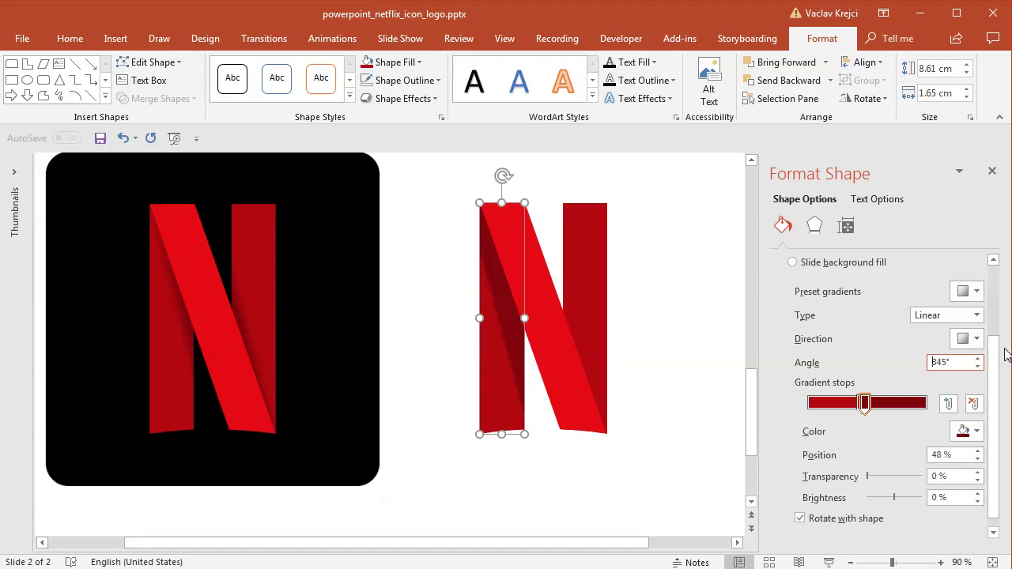
Step: Place the lighter gradient stop at 50% and the shadow stop at 74%, darkening the shadow color to RGB 98, 2, 11
{"action": "left_click", "coordinate": [885, 403]}
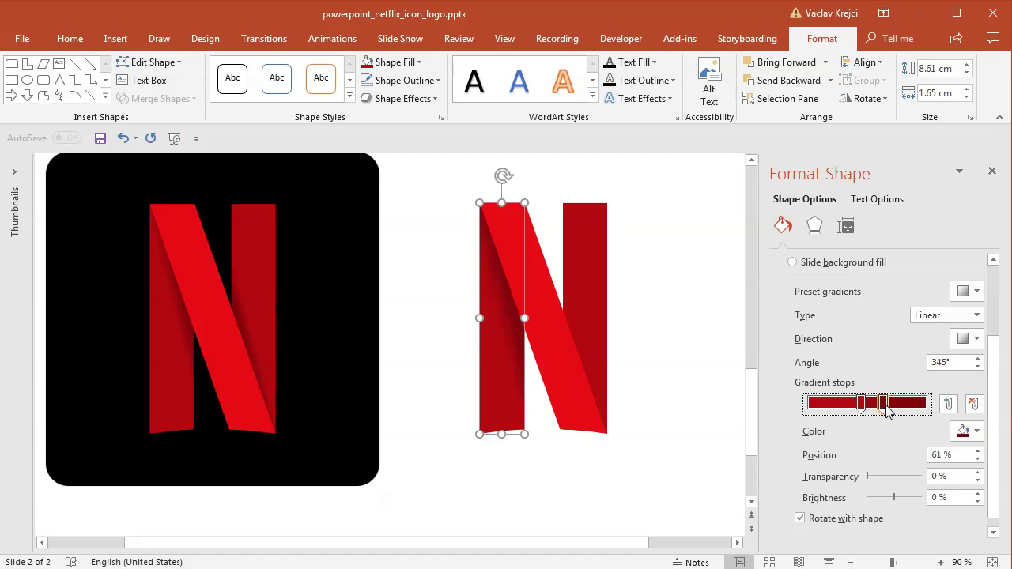
{"action": "left_click_drag", "start_coordinate": [888, 410], "coordinate": [868, 409]}
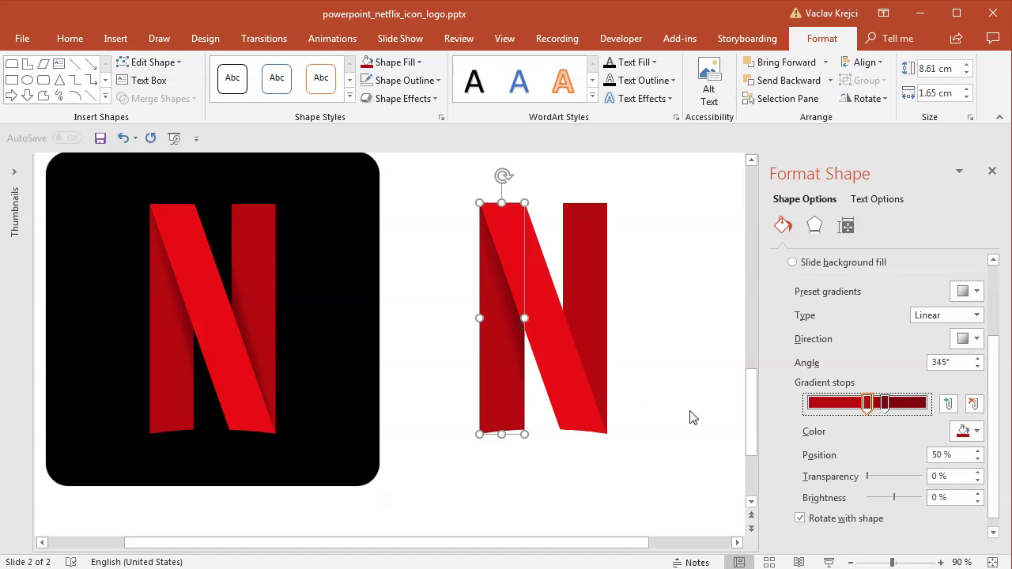
{"action": "left_click", "coordinate": [885, 403]}
{"action": "left_click", "coordinate": [963, 431]}
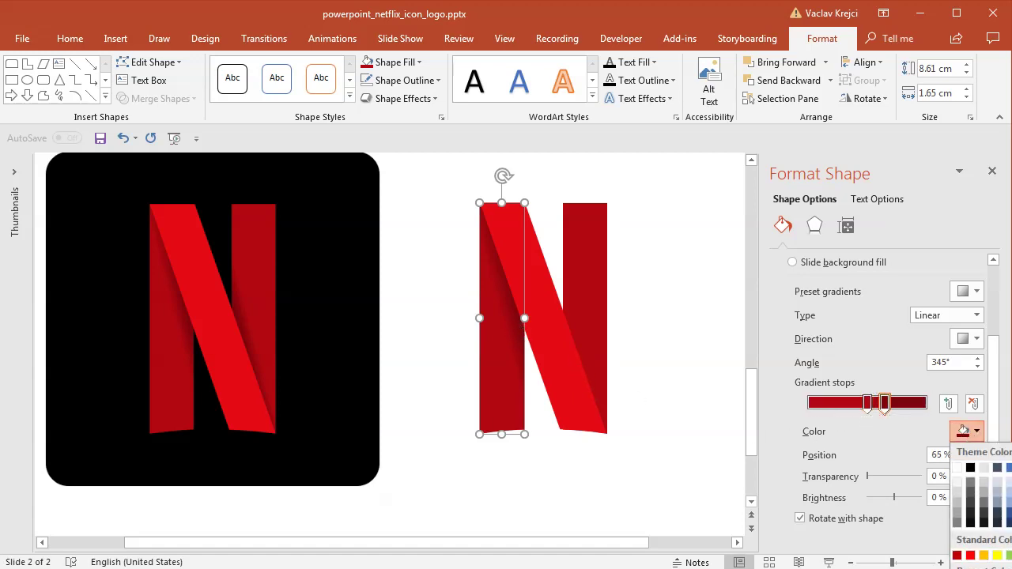
{"action": "left_click", "coordinate": [980, 567]}
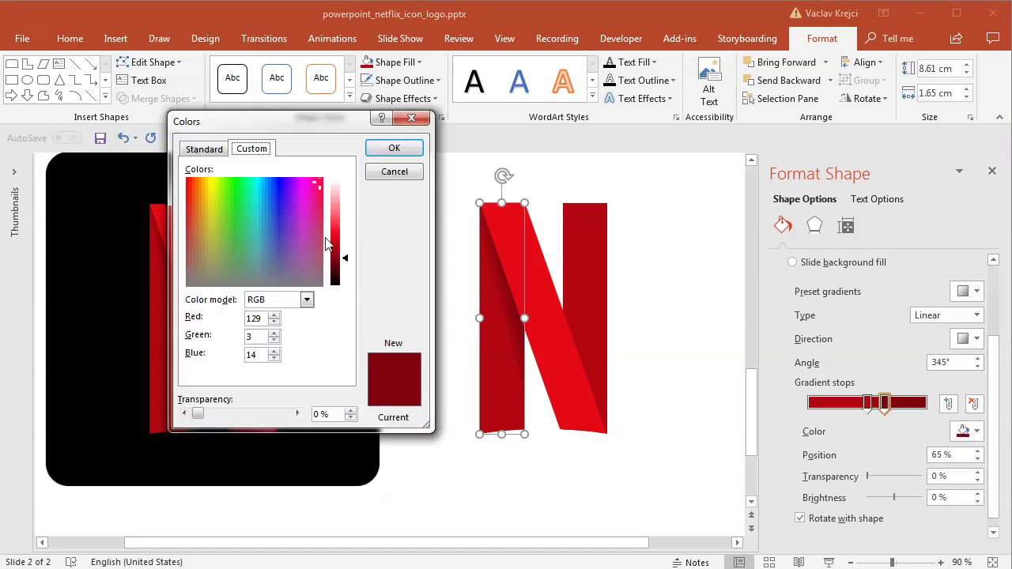
{"action": "left_click_drag", "start_coordinate": [345, 258], "coordinate": [343, 266]}
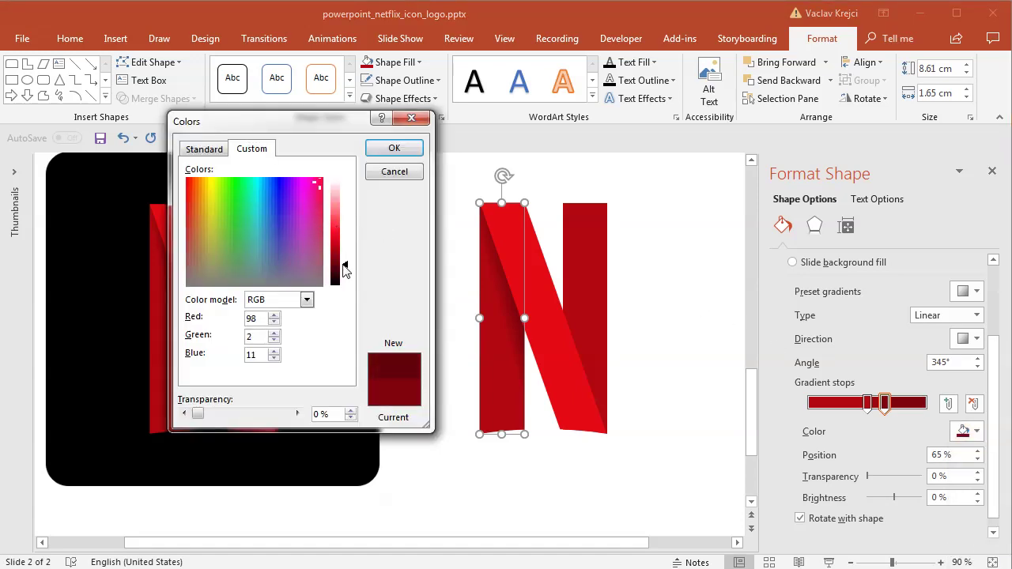
{"action": "left_click", "coordinate": [394, 148]}
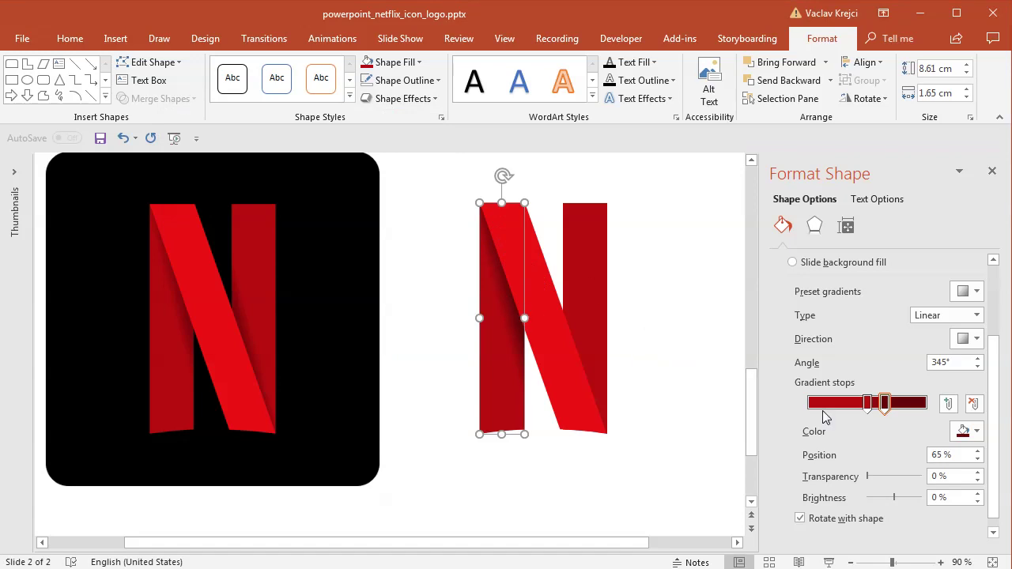
{"action": "left_click_drag", "start_coordinate": [885, 405], "coordinate": [897, 408]}
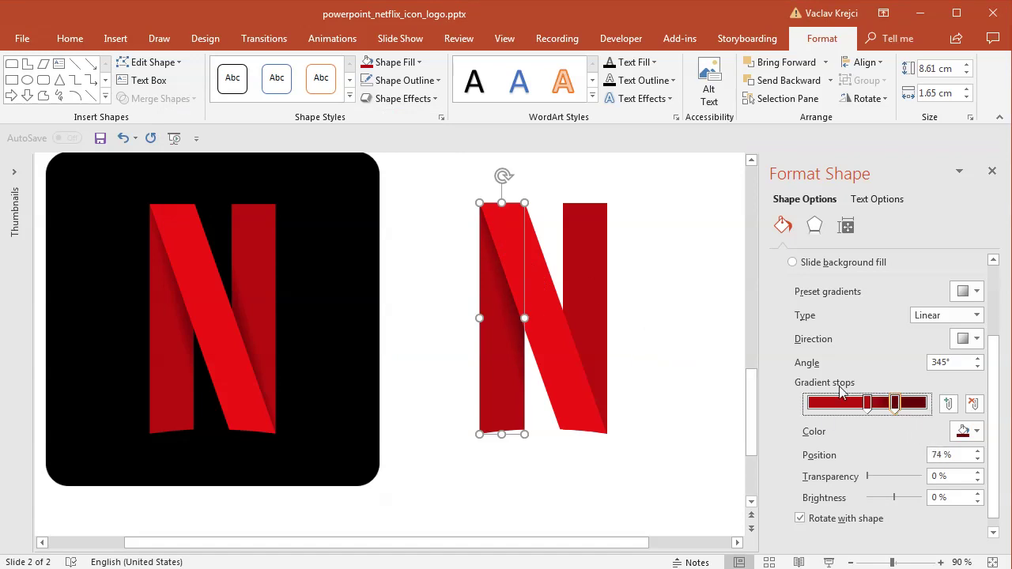
{"action": "left_click", "coordinate": [695, 337]}
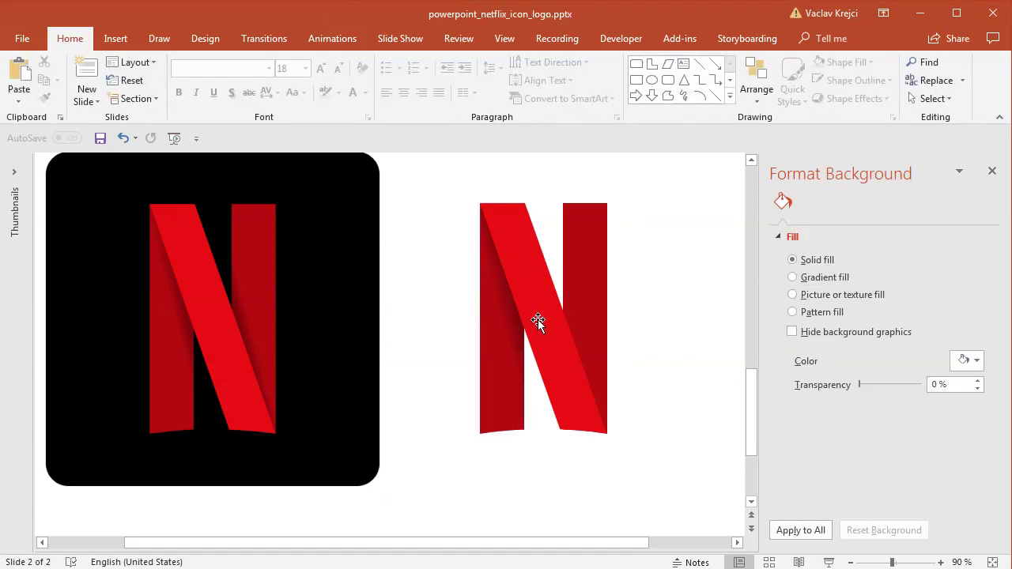
Step: Apply the same 345° gradient to the right leg with the stop order reversed, so the shadow falls along the diagonal band
{"action": "left_click", "coordinate": [581, 284]}
{"action": "left_click", "coordinate": [830, 320]}
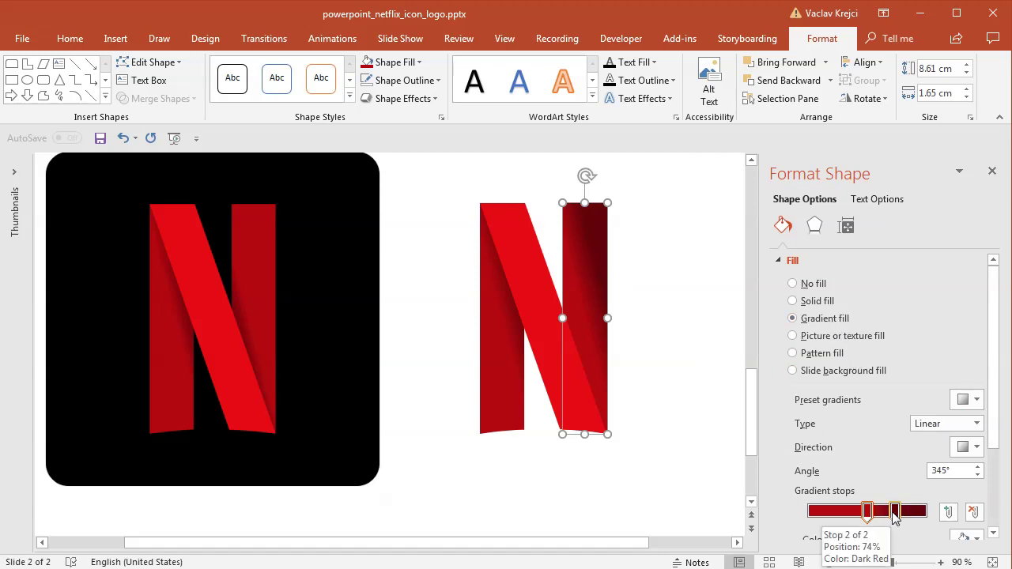
{"action": "mouse_move", "coordinate": [894, 514]}
{"action": "left_mouse_down"}
{"action": "mouse_move", "coordinate": [834, 518]}
{"action": "mouse_move", "coordinate": [859, 523]}
{"action": "left_mouse_up"}
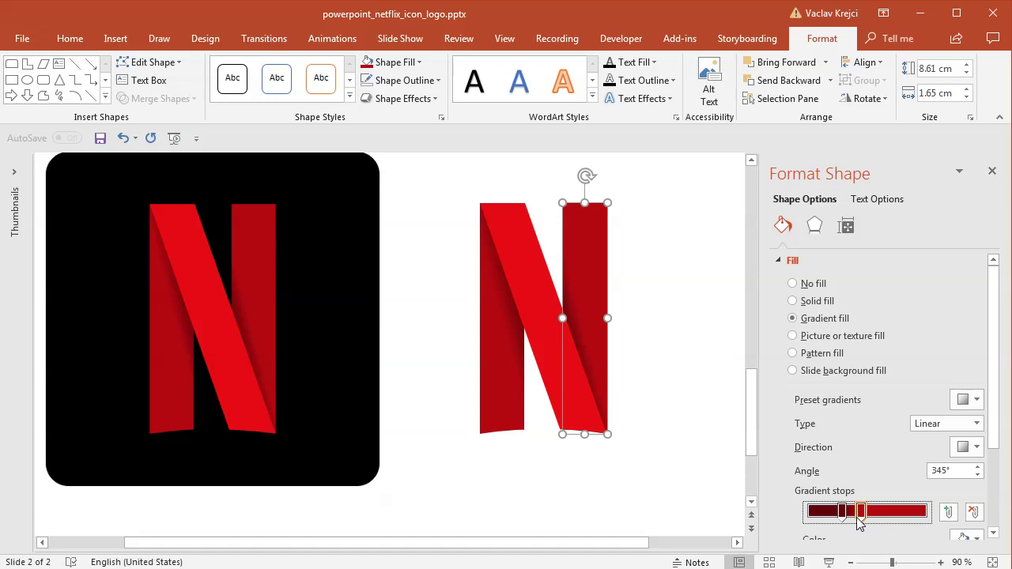
{"action": "left_click", "coordinate": [648, 363]}
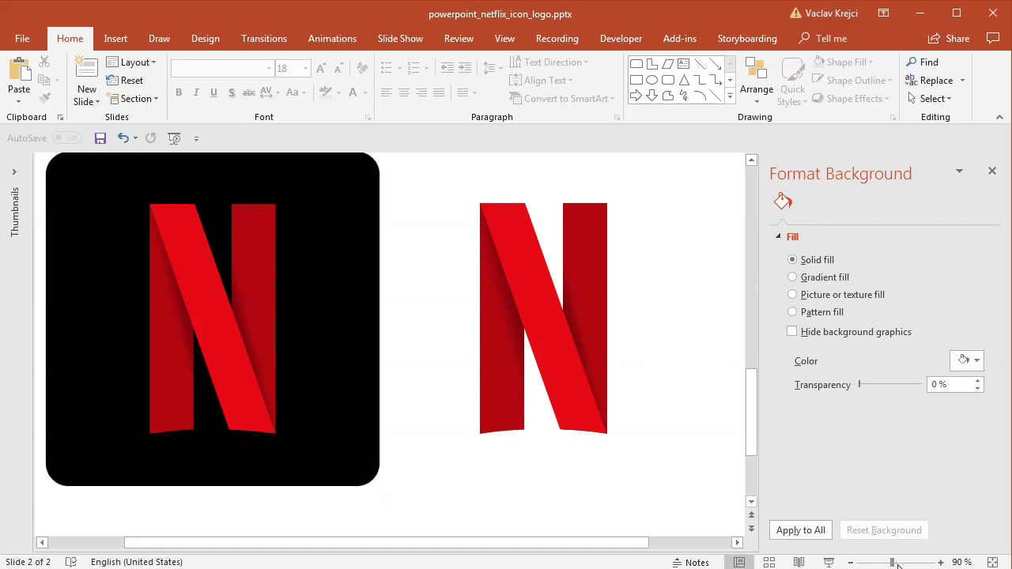
Step: Draw a 12.51 × 12.51 cm rounded rectangle over the reference icon's background and reduce its corner rounding to match
{"action": "left_click_drag", "start_coordinate": [892, 562], "coordinate": [884, 562]}
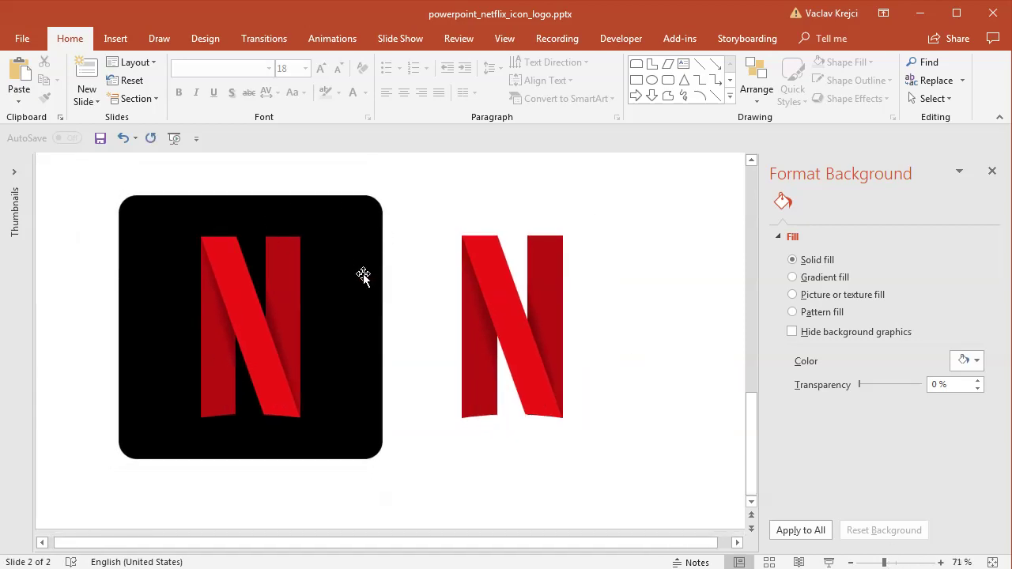
{"action": "left_click", "coordinate": [116, 39]}
{"action": "left_click", "coordinate": [233, 87]}
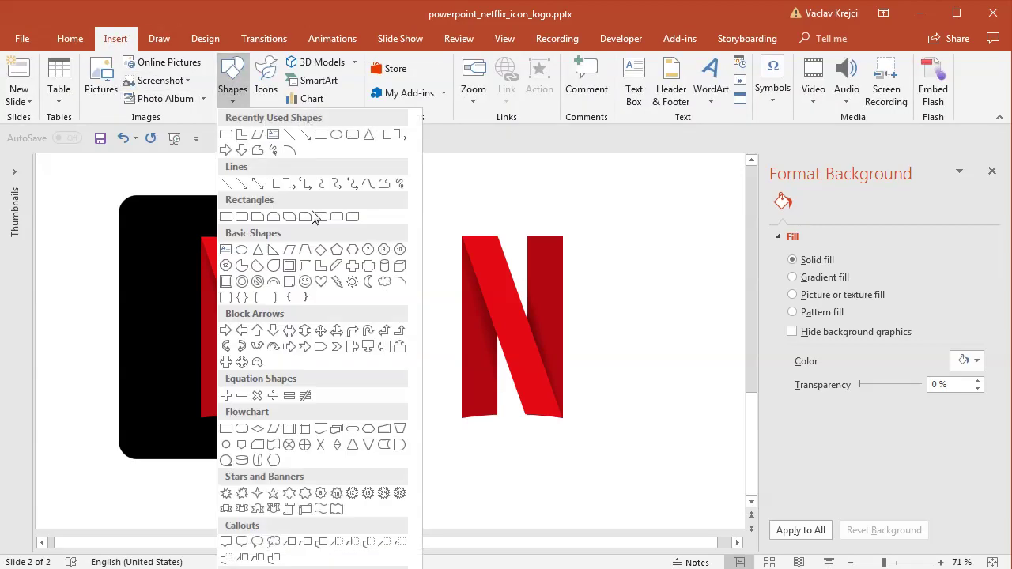
{"action": "left_click", "coordinate": [242, 216]}
{"action": "left_click_drag", "start_coordinate": [116, 194], "coordinate": [386, 395]}
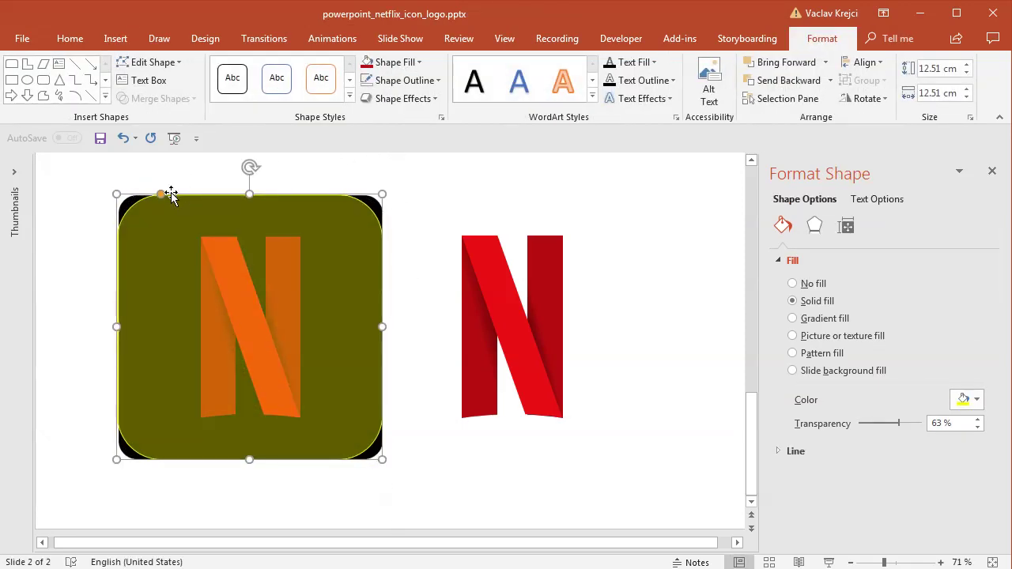
{"action": "left_click_drag", "start_coordinate": [162, 198], "coordinate": [137, 198]}
Step: Fill the rounded square with black and remove its outline
{"action": "left_click", "coordinate": [390, 62]}
{"action": "left_click", "coordinate": [397, 109]}
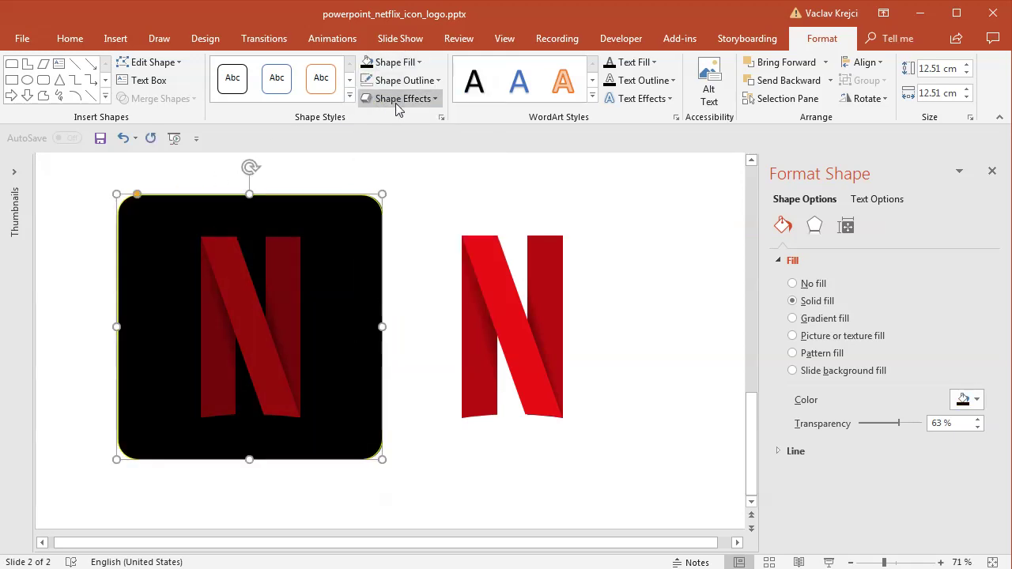
{"action": "left_click", "coordinate": [415, 79]}
{"action": "left_click", "coordinate": [415, 250]}
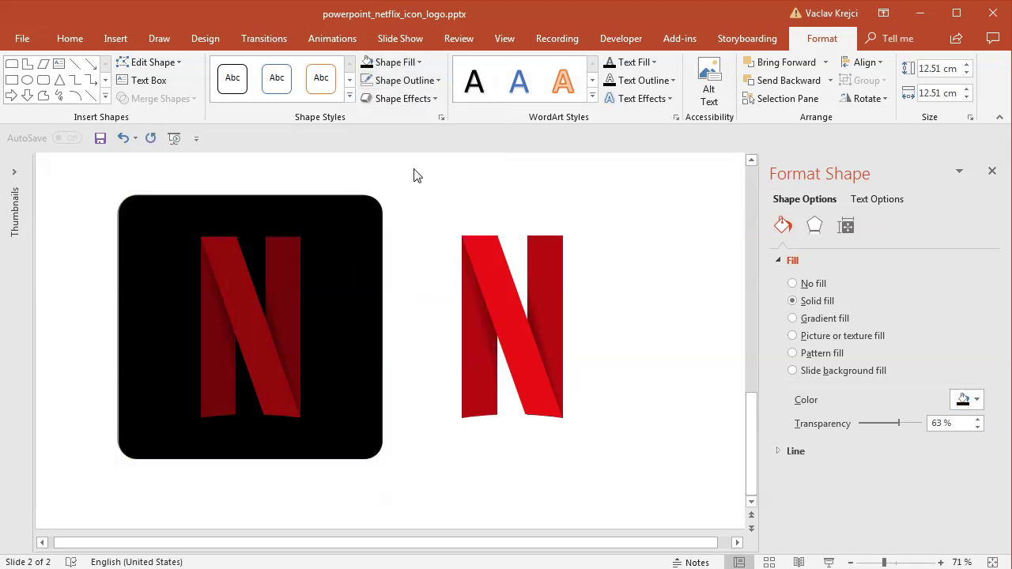
Step: Move the black rounded square over the traced N and set its fill transparency to 0%
{"action": "left_click", "coordinate": [407, 65]}
{"action": "left_click", "coordinate": [289, 282]}
{"action": "left_click_drag", "start_coordinate": [335, 244], "coordinate": [563, 261]}
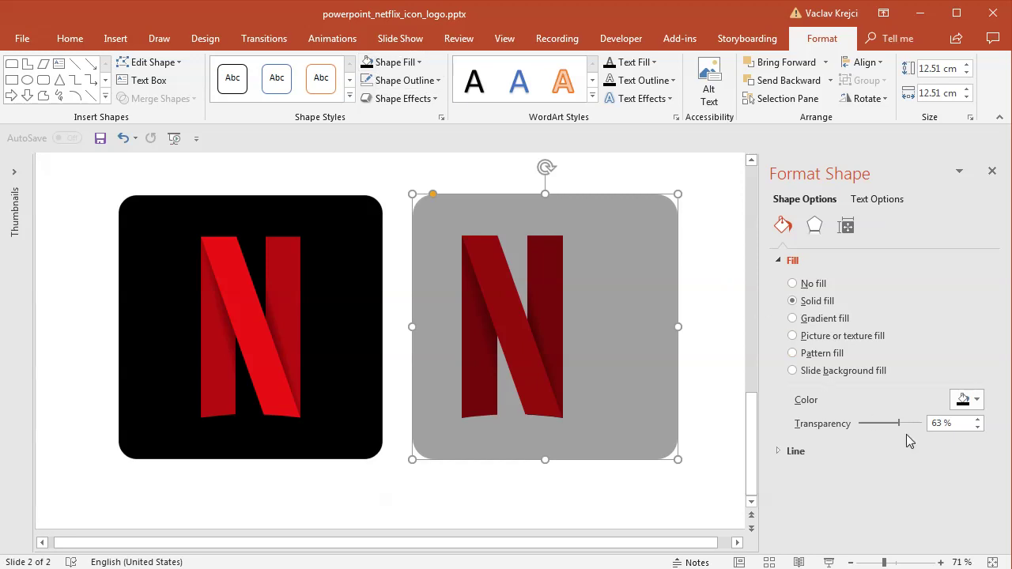
{"action": "left_click_drag", "start_coordinate": [902, 425], "coordinate": [858, 424]}
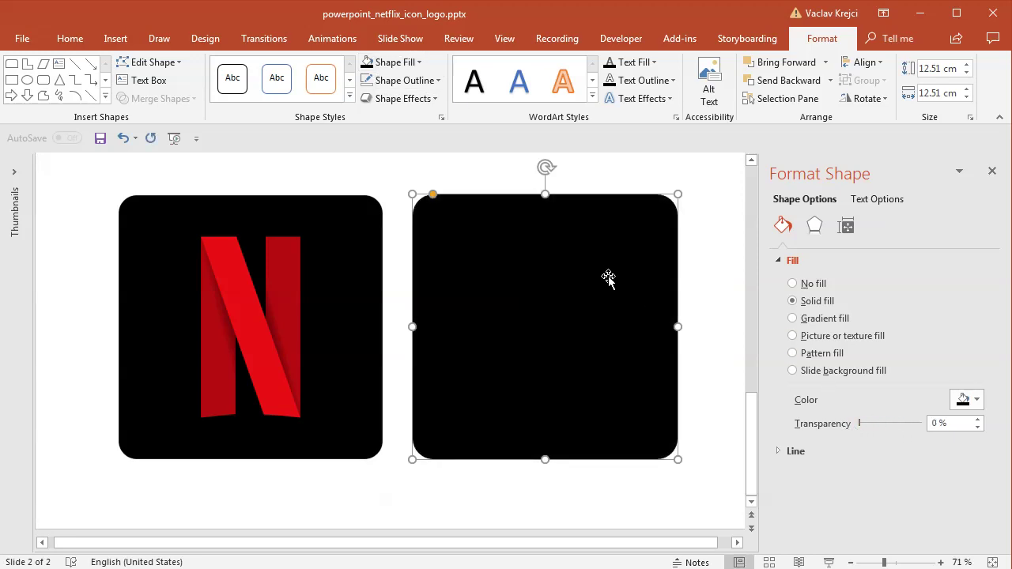
Step: Send the black square to the back and center all the N shapes on it
{"action": "right_click", "coordinate": [606, 277]}
{"action": "left_click", "coordinate": [660, 442]}
{"action": "left_click", "coordinate": [559, 287]}
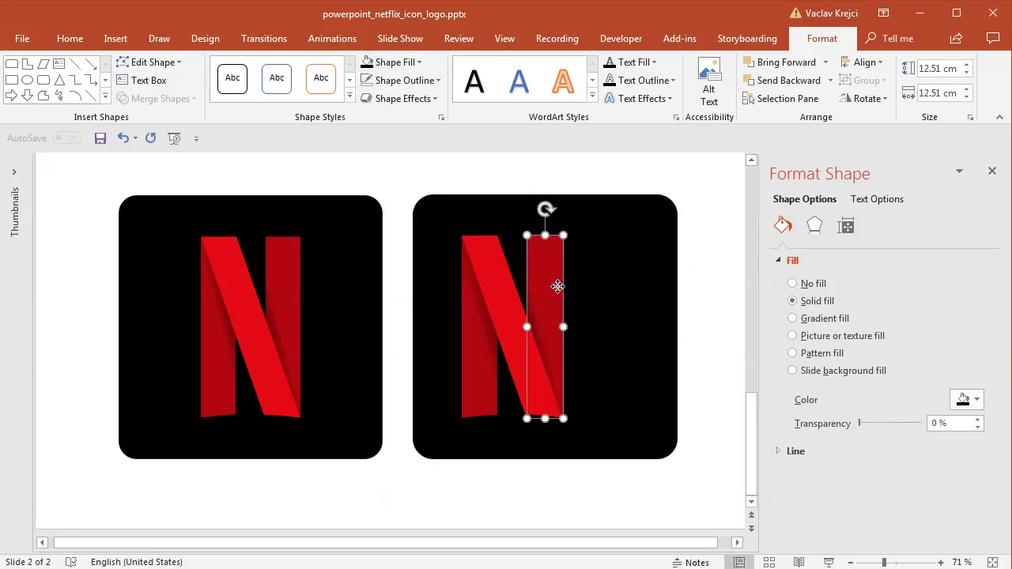
{"action": "left_click", "coordinate": [487, 352], "text": "shift"}
{"action": "left_click_drag", "start_coordinate": [487, 352], "coordinate": [540, 331]}
{"action": "left_click", "coordinate": [703, 373]}
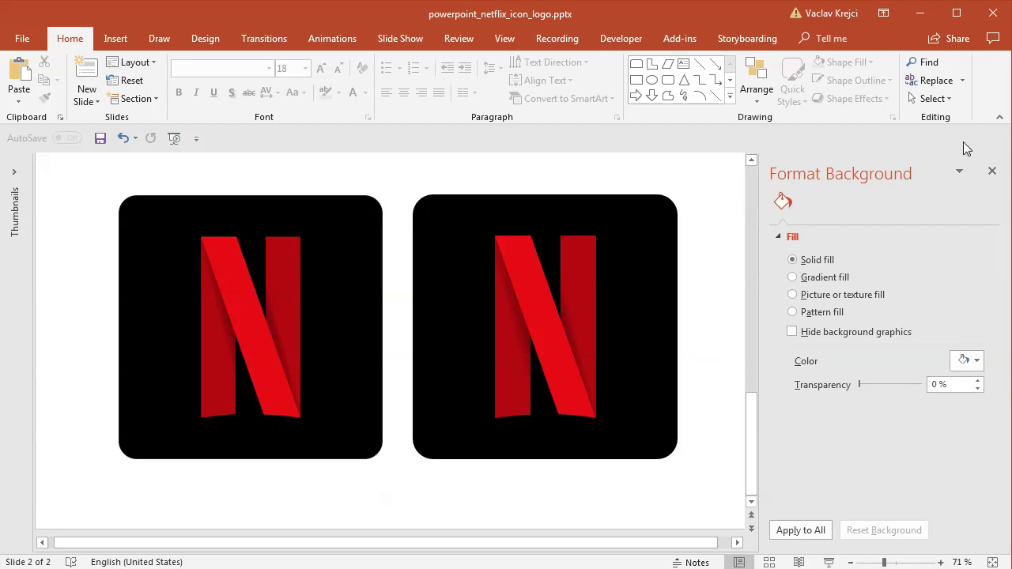
Step: Close the formatting pane and enlarge the view to 90% to compare the finished icon with the reference
{"action": "left_click", "coordinate": [993, 171]}
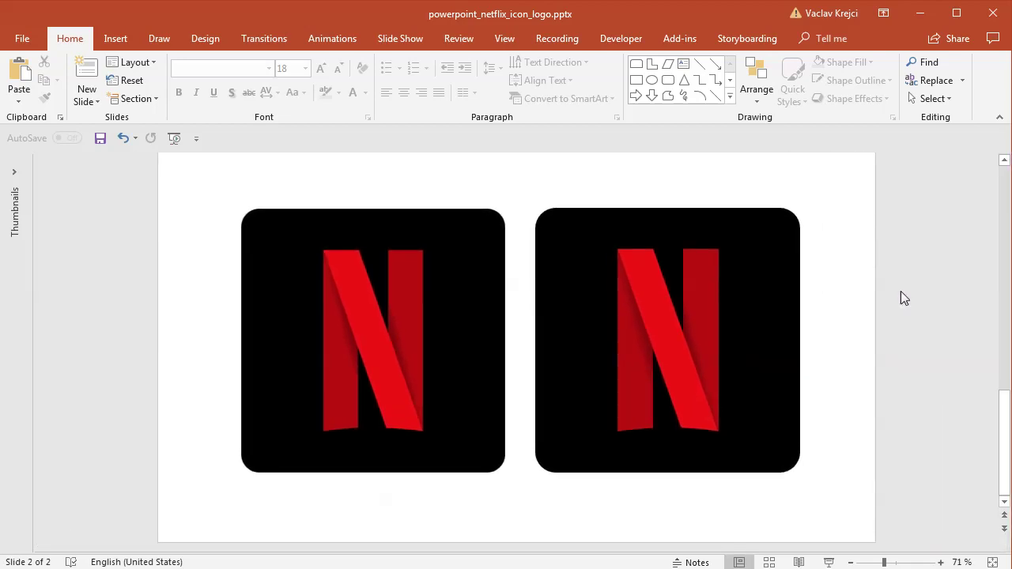
{"action": "left_click", "coordinate": [942, 562]}
{"action": "left_click", "coordinate": [941, 562]}
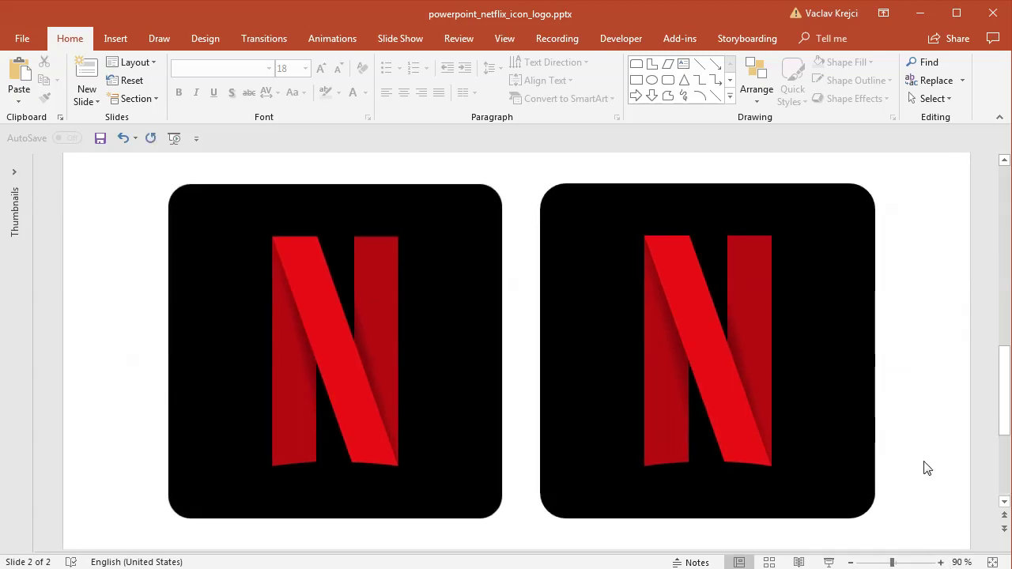